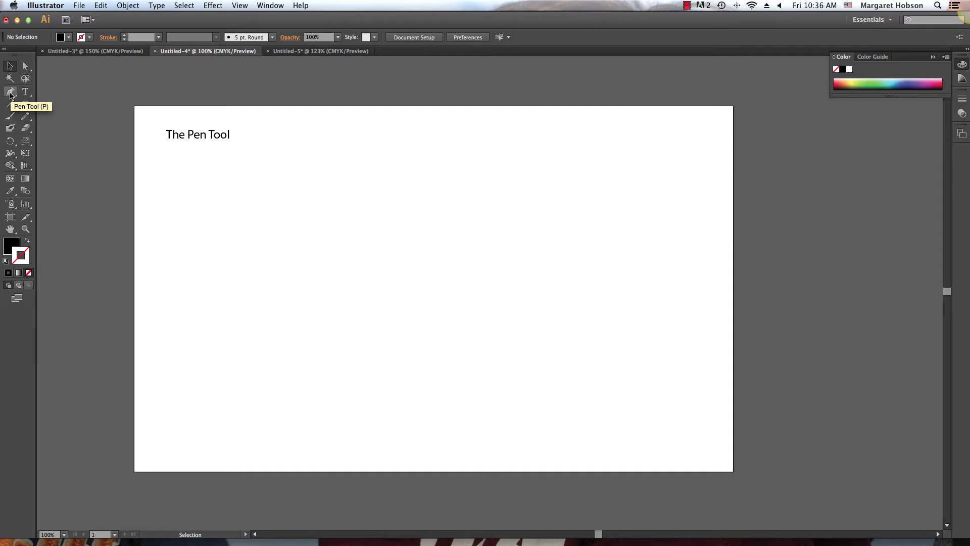
Collapse the toolbox to a single column and detach the Pen tool group as a floating panel above the artboard
click(5, 50)
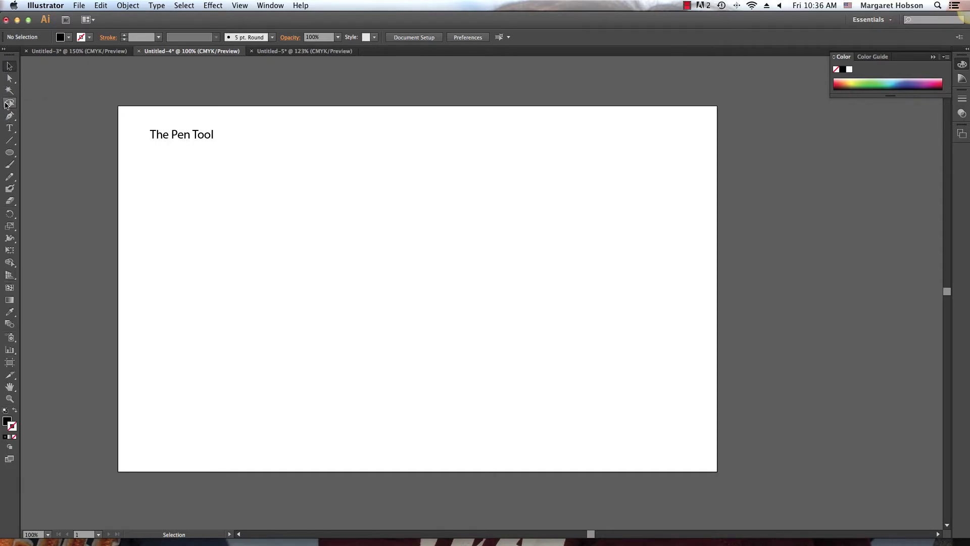
click(9, 117)
click(9, 120)
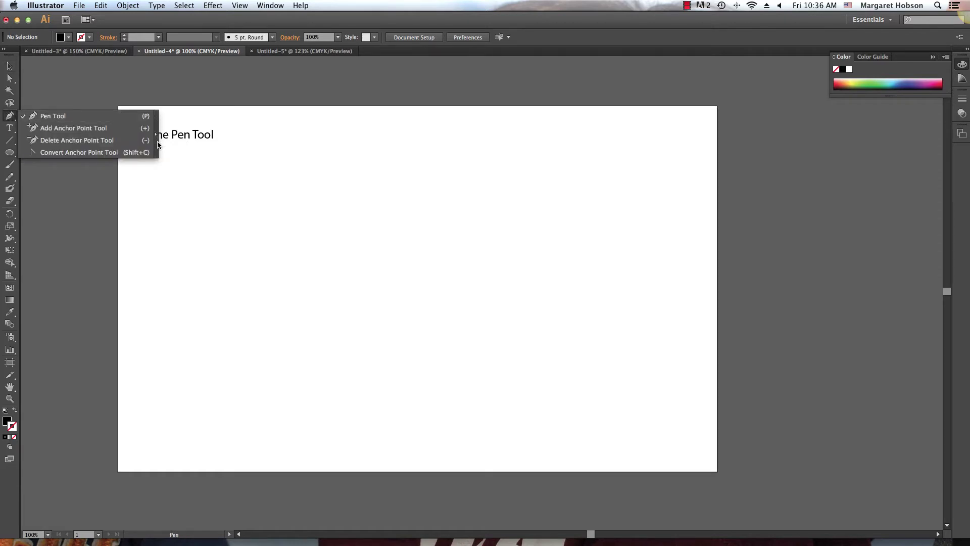
drag(157, 145, 158, 154)
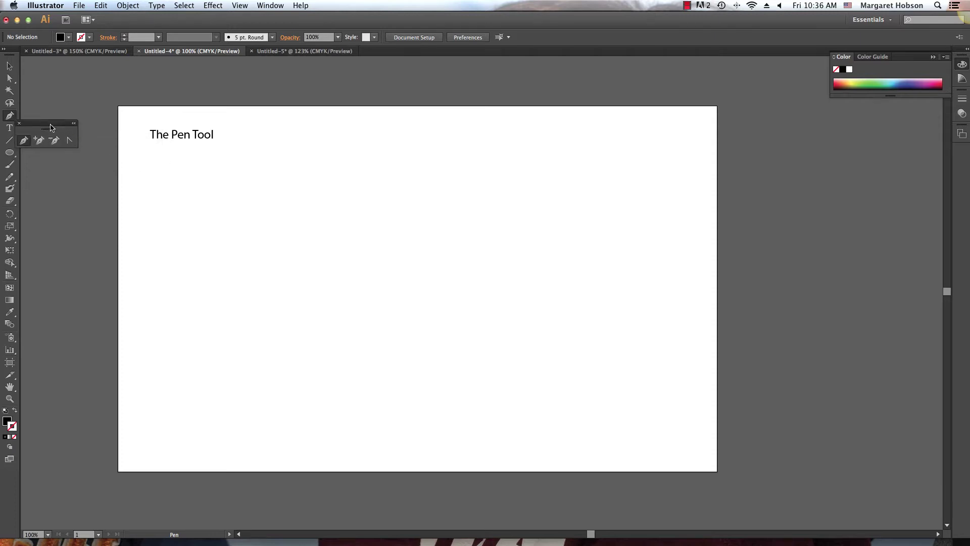
drag(51, 128, 150, 72)
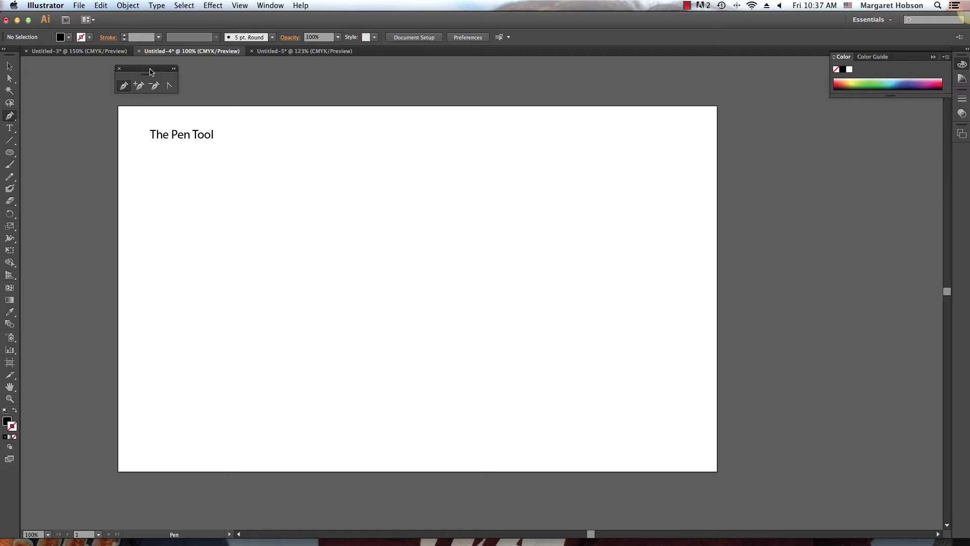
Close the floating Pen tool panel, then detach the Pen tool group again and place it just above the artboard
drag(150, 71, 124, 72)
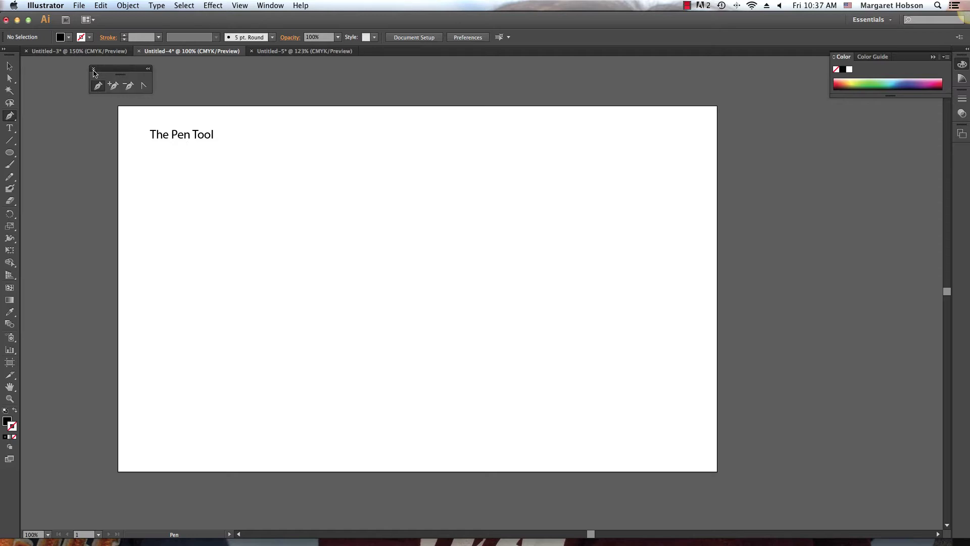
click(93, 68)
drag(15, 122, 158, 150)
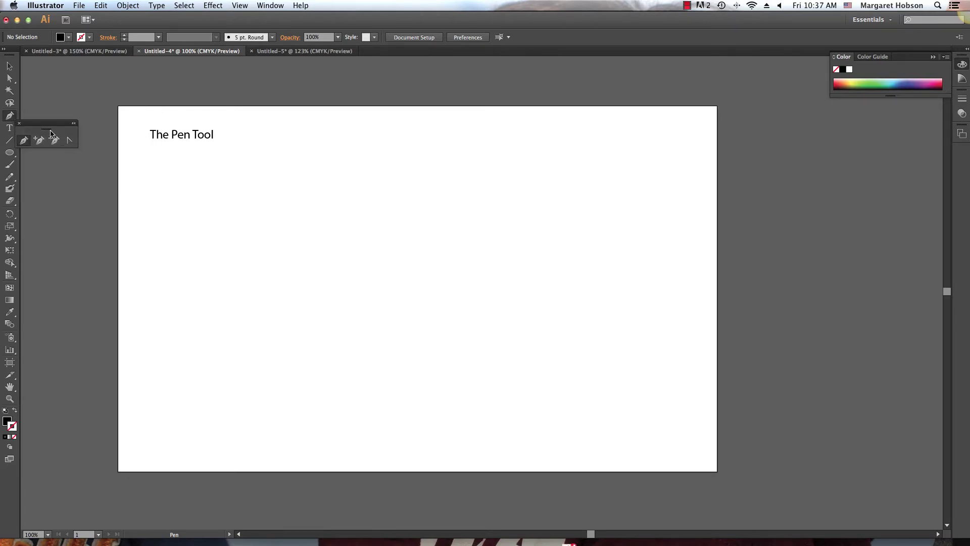
drag(47, 125, 152, 72)
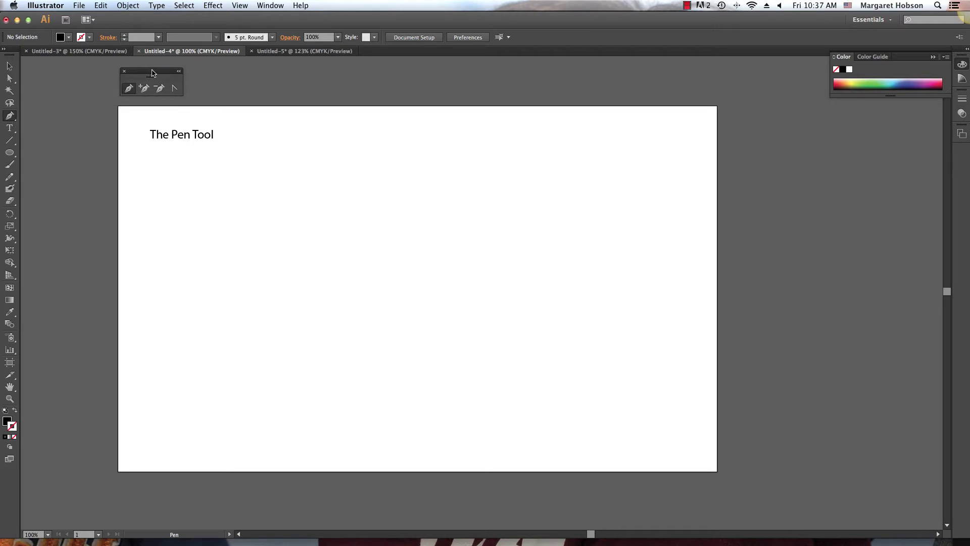
Draw a horizontal line about 2.5 in long below the title with the Pen tool, with no fill and a black stroke
click(153, 210)
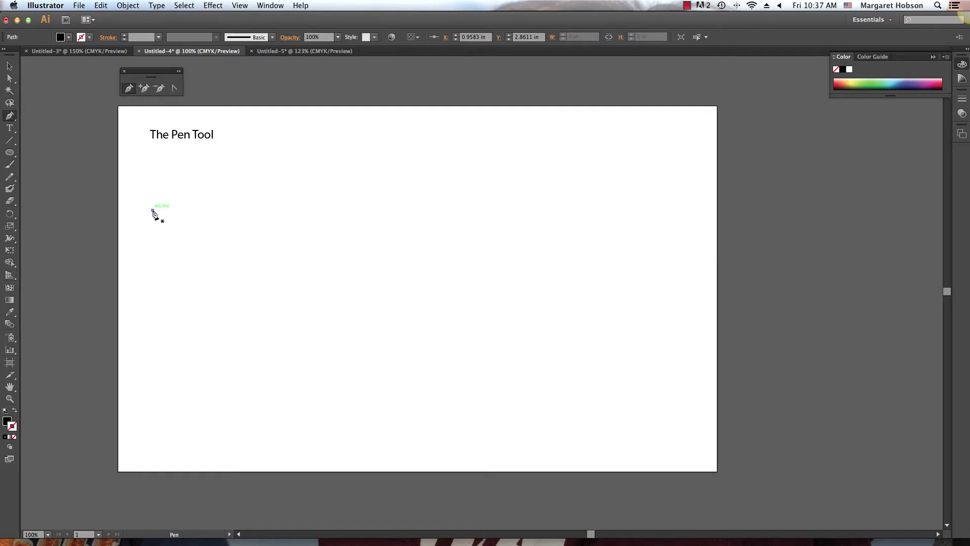
click(245, 210)
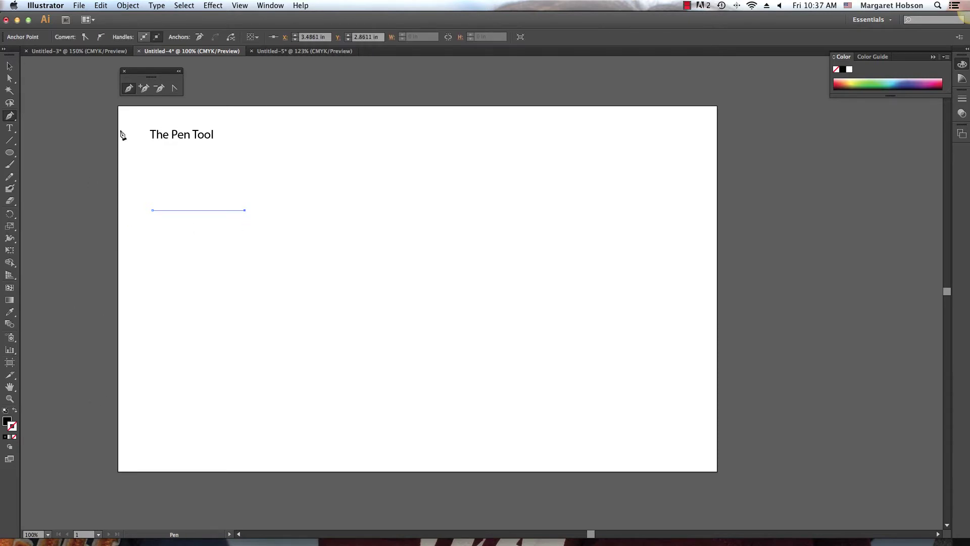
click(6, 422)
click(14, 437)
click(5, 437)
click(9, 66)
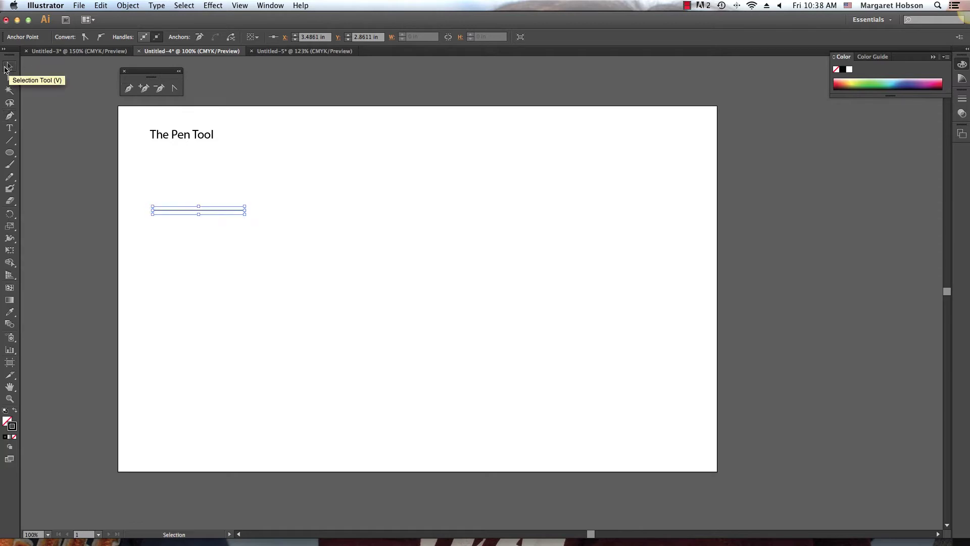
click(188, 196)
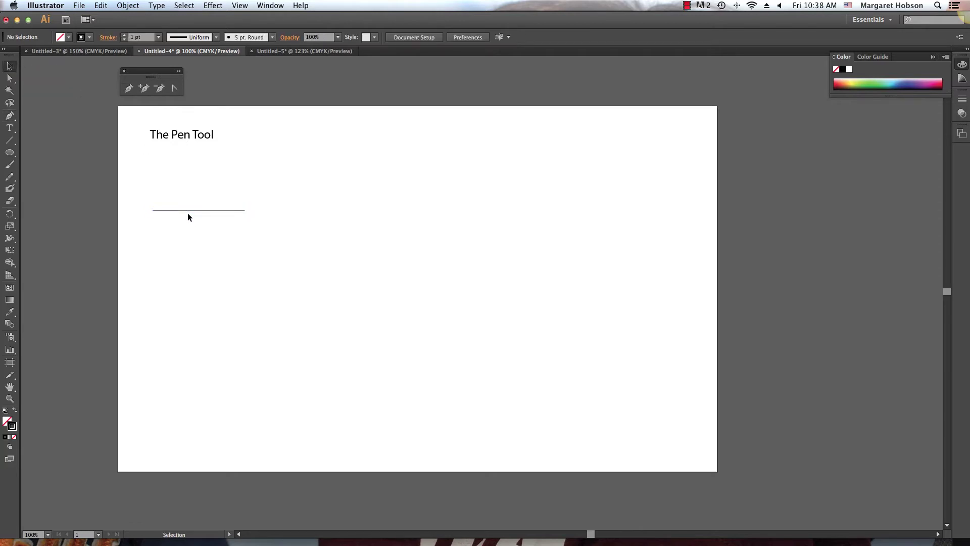
Set the horizontal line's stroke weight to 2 pt
click(186, 210)
click(159, 37)
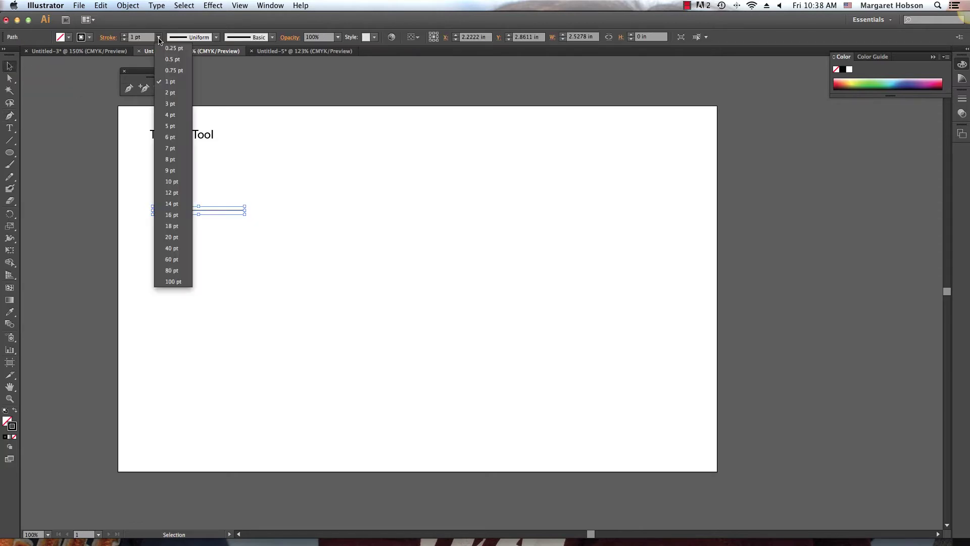
click(167, 92)
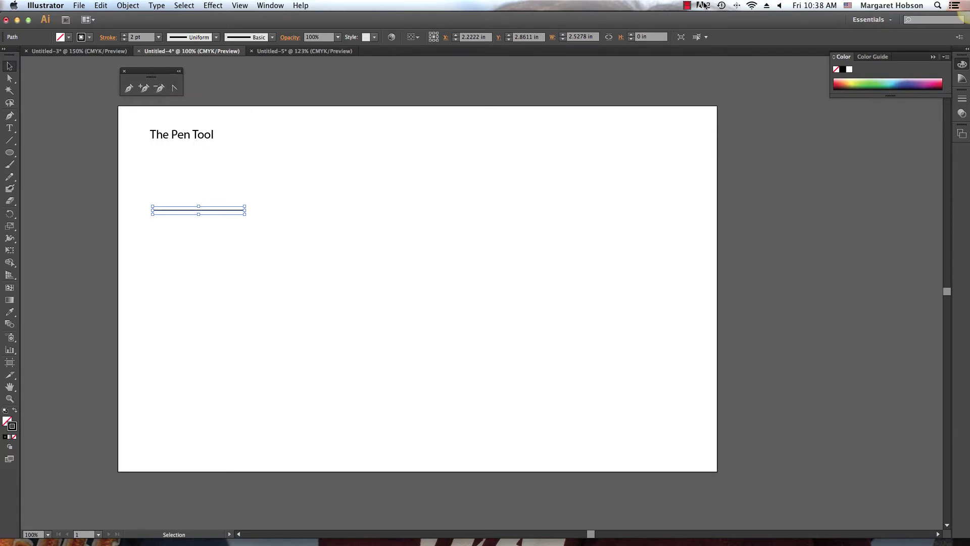
click(687, 5)
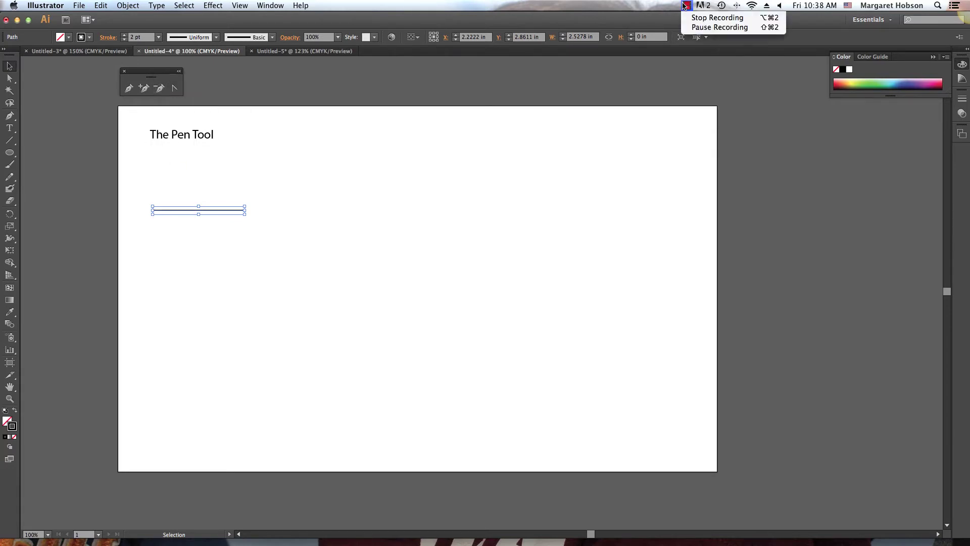
click(690, 28)
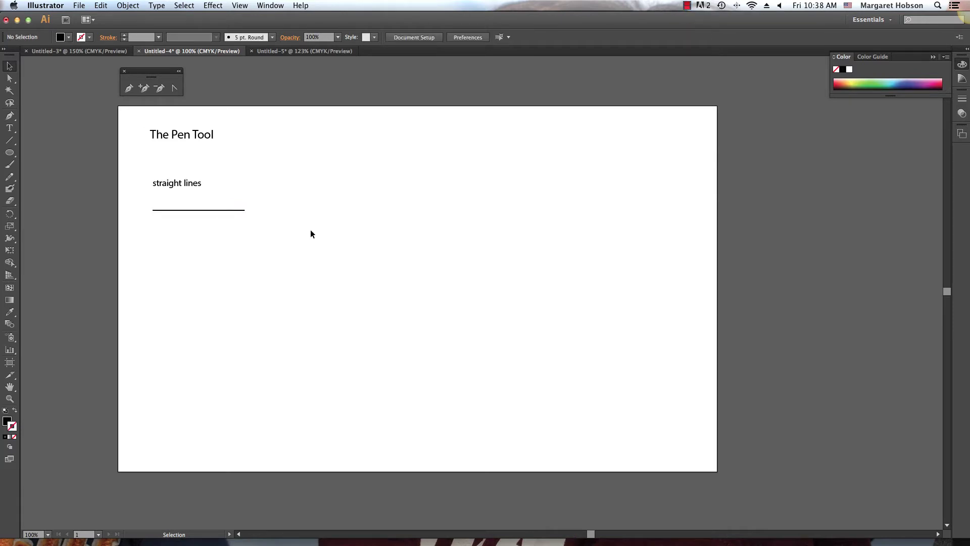
Move the horizontal line slightly up and to the left, closer beneath the "straight lines" label, and deselect it
drag(225, 210, 223, 207)
click(212, 234)
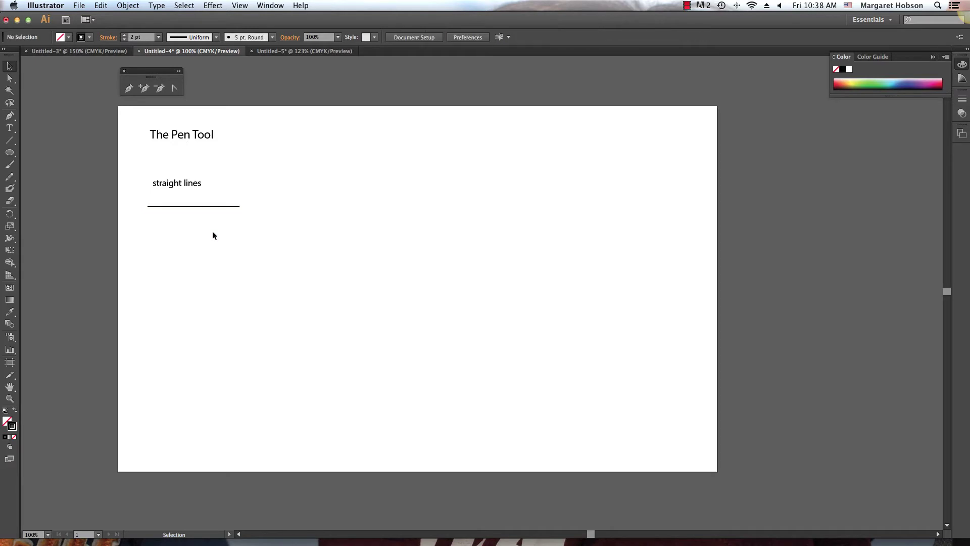
Draw a separate vertical line about 2 in long beneath the horizontal line with the Pen tool, undoing any extra segment and ending the path
click(9, 116)
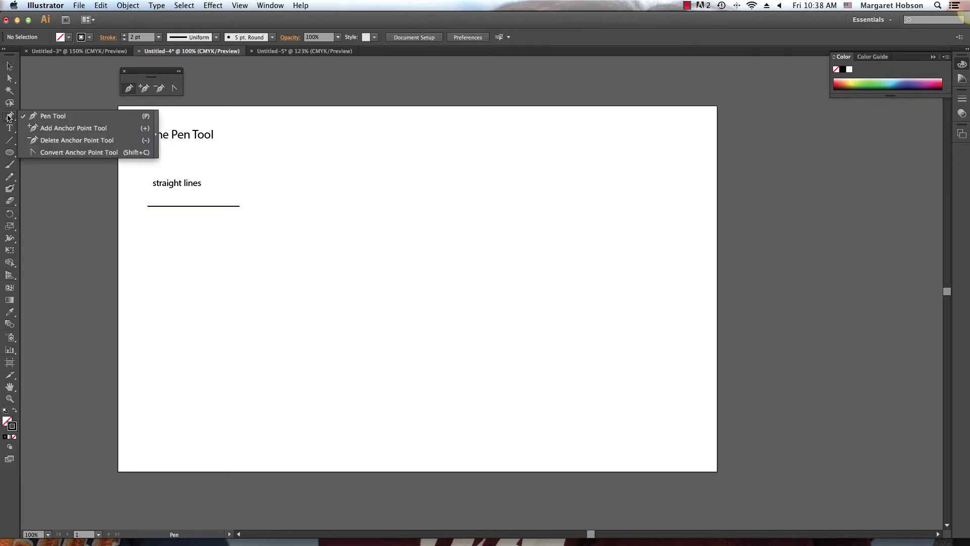
click(46, 117)
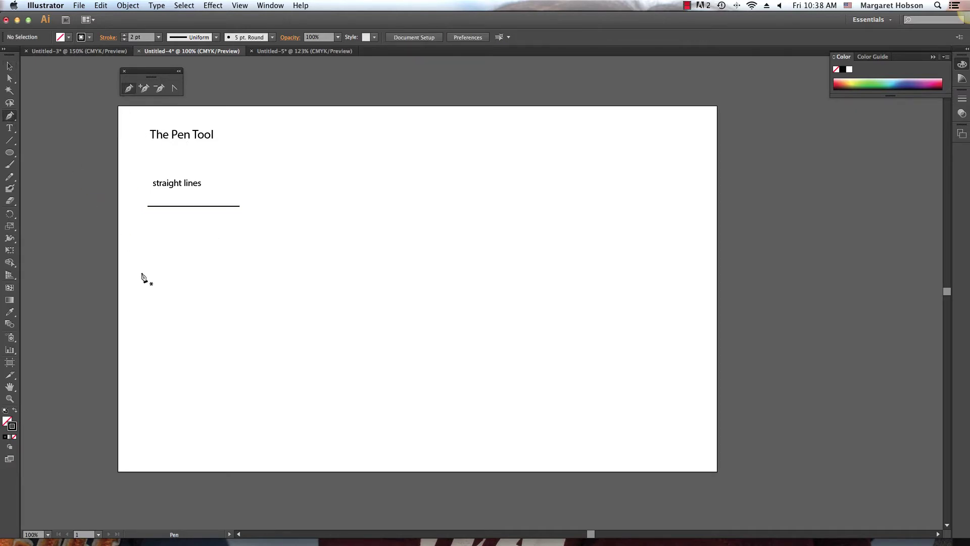
click(168, 220)
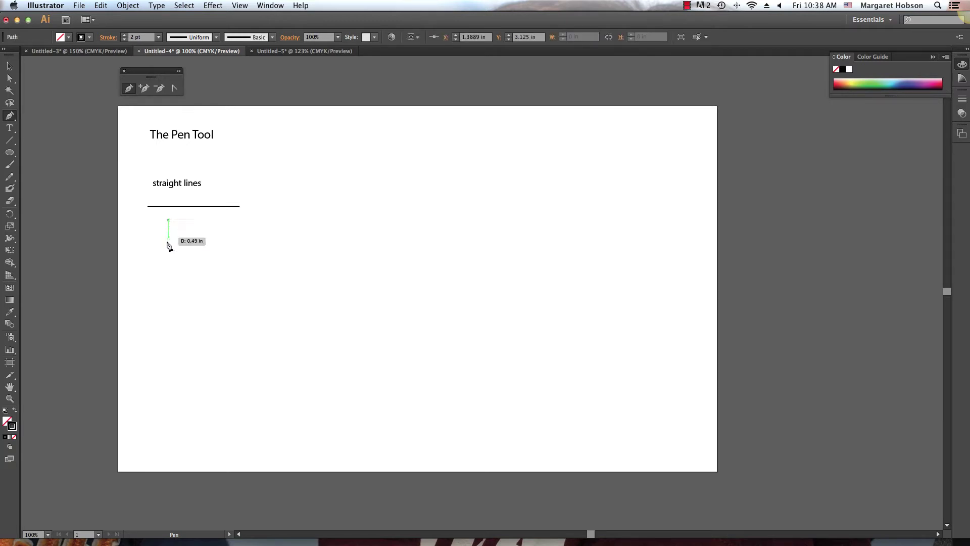
click(169, 294)
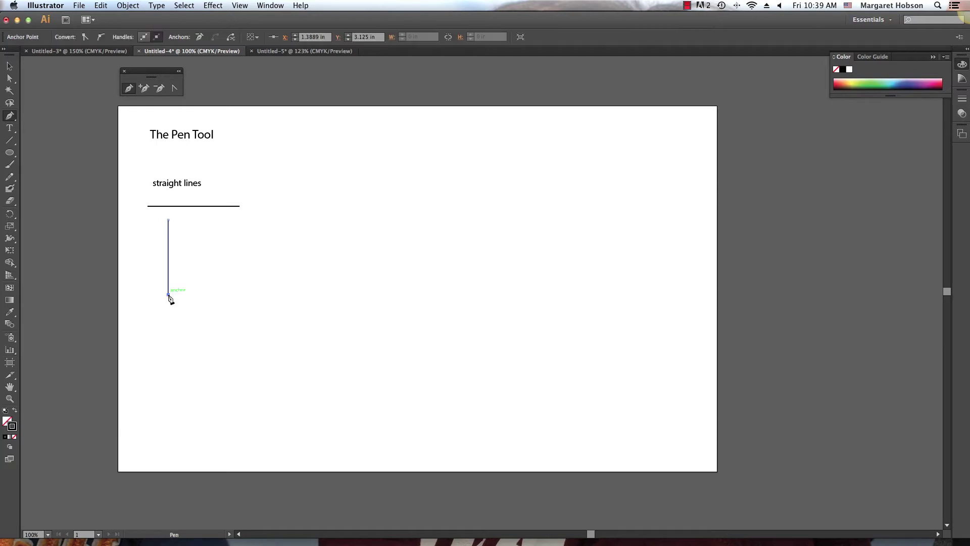
click(197, 253)
key(super+z)
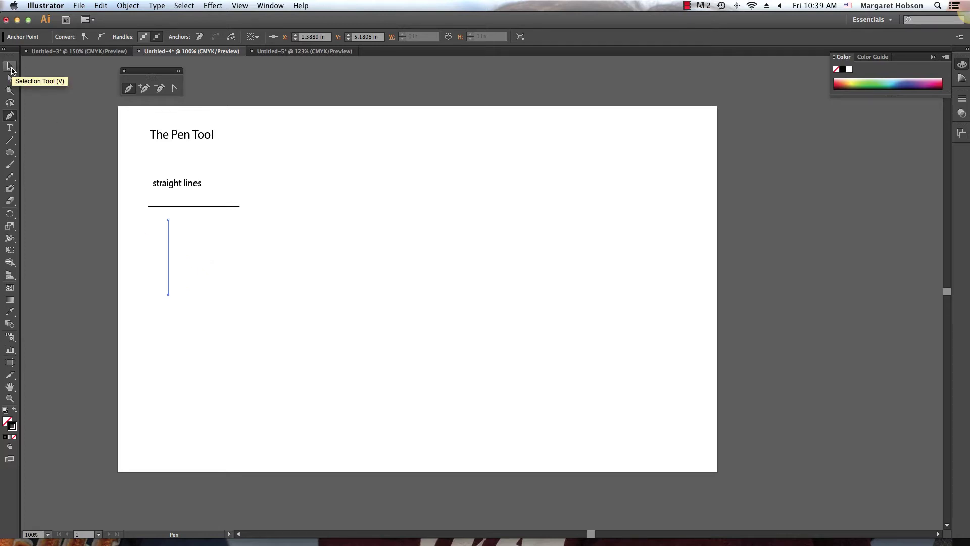
click(11, 68)
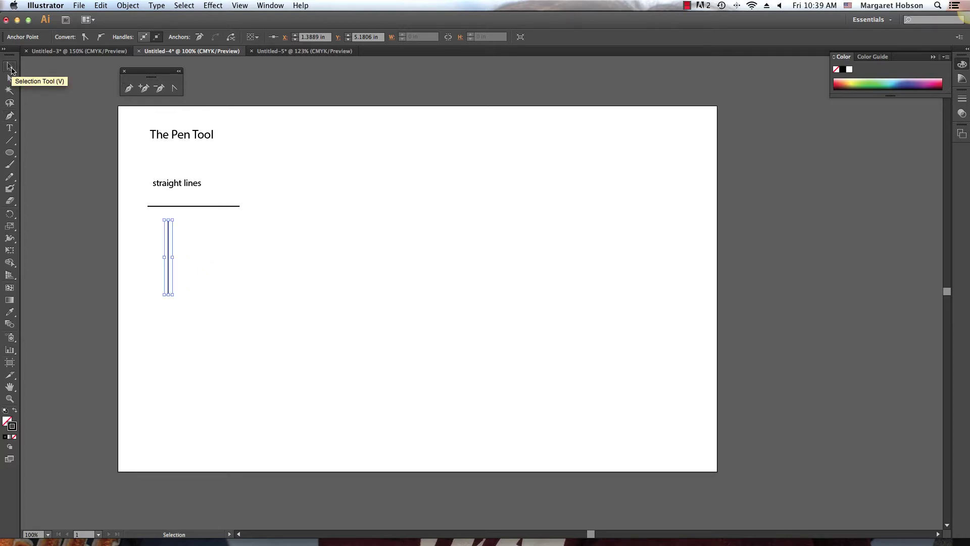
click(194, 288)
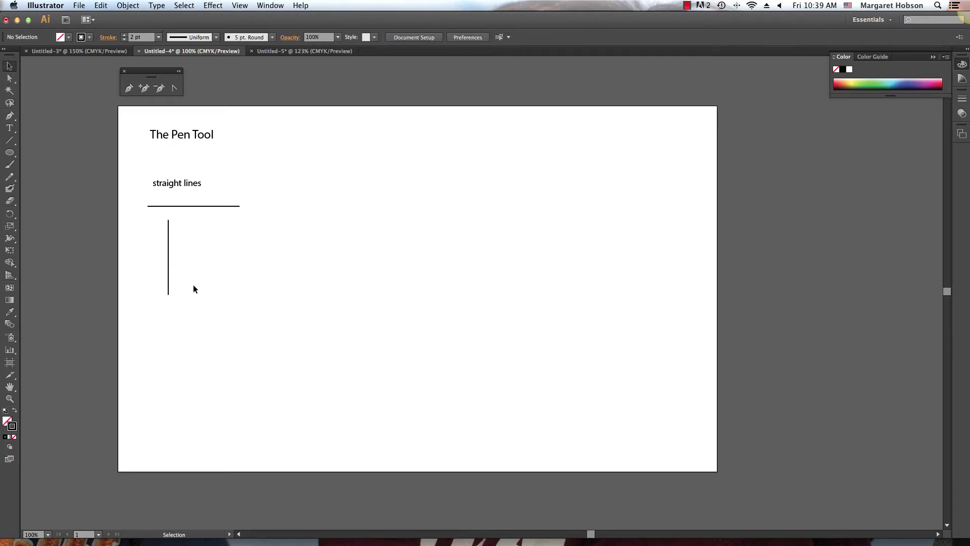
Draw a second vertical Pen line parallel to the first, aligned with its ends at about X 1.96 in, and end the path
key(p)
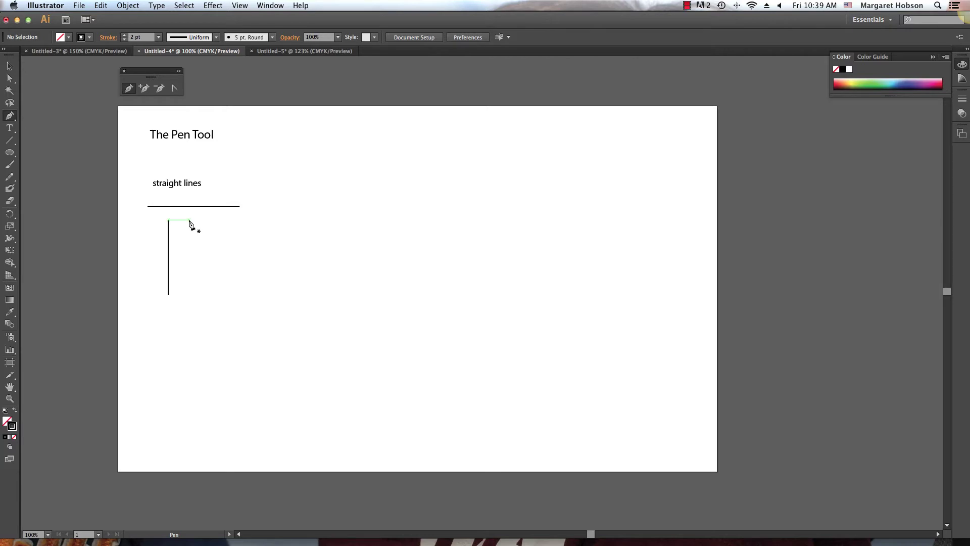
click(189, 220)
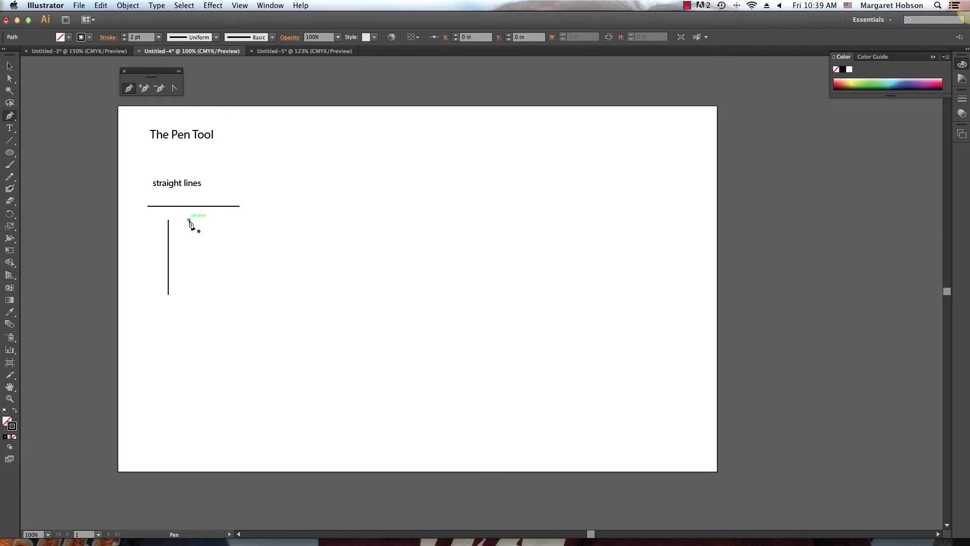
click(189, 295)
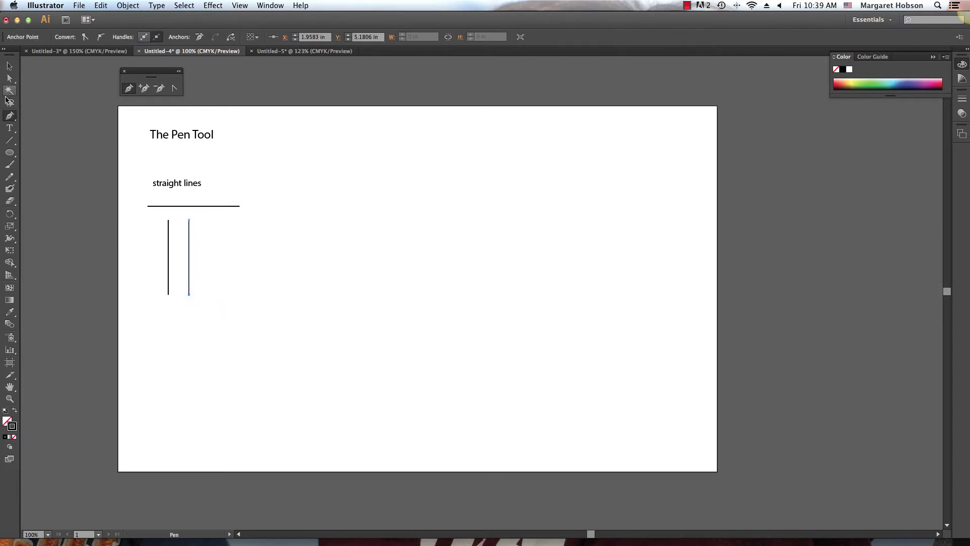
click(9, 67)
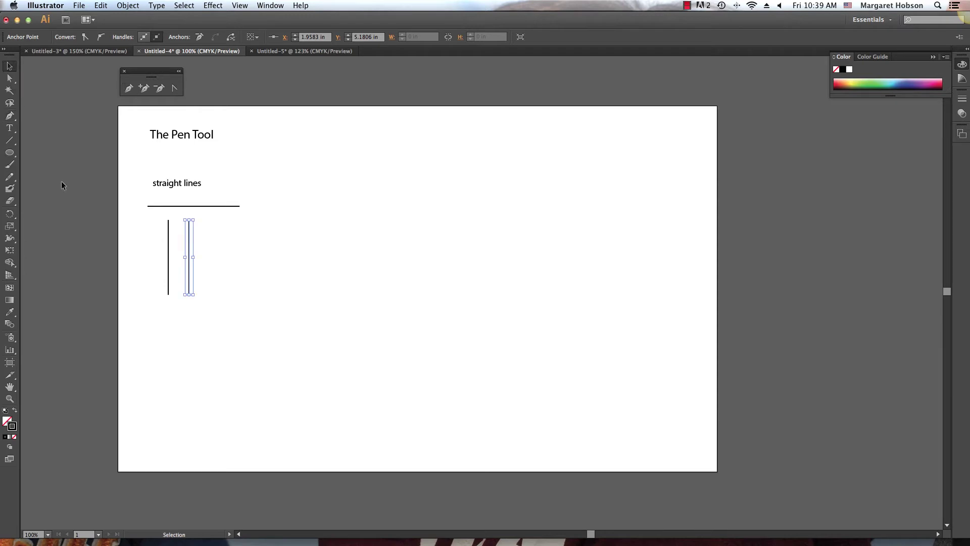
click(157, 353)
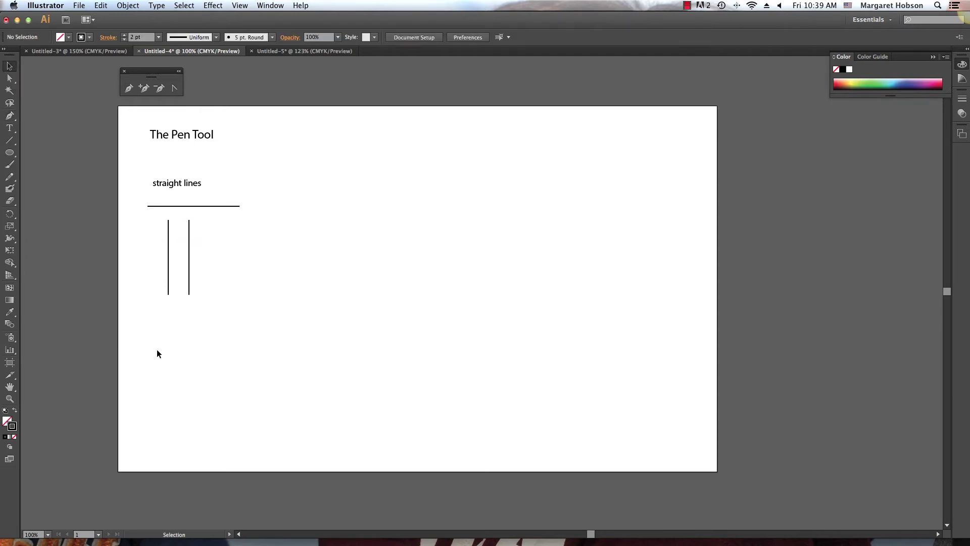
click(687, 6)
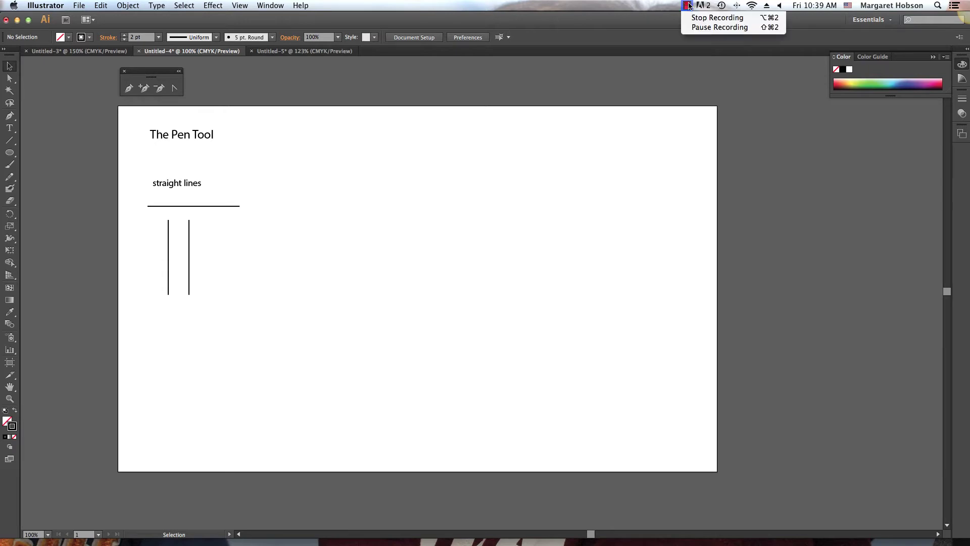
click(690, 28)
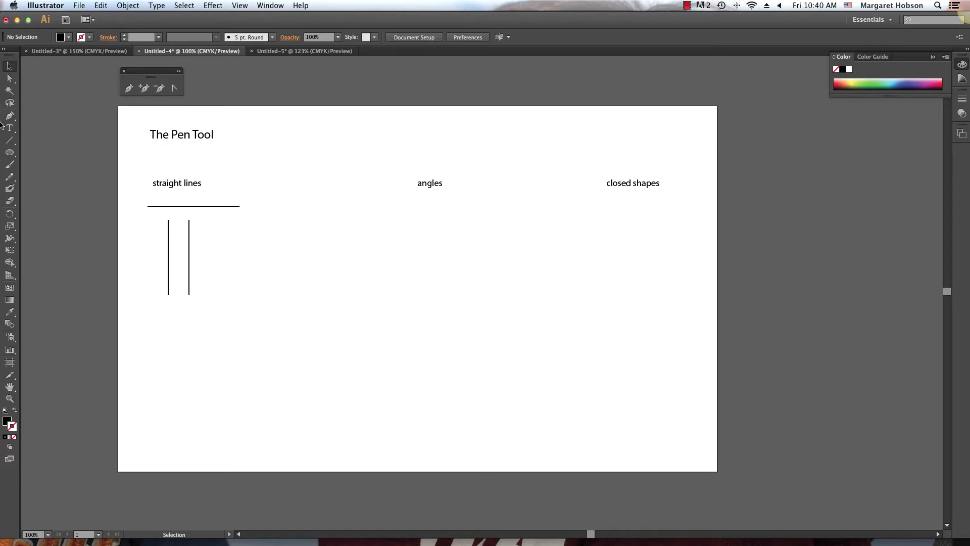
Start an open angled Pen path of three segments below the "angles" label, with no fill and a black stroke
click(10, 143)
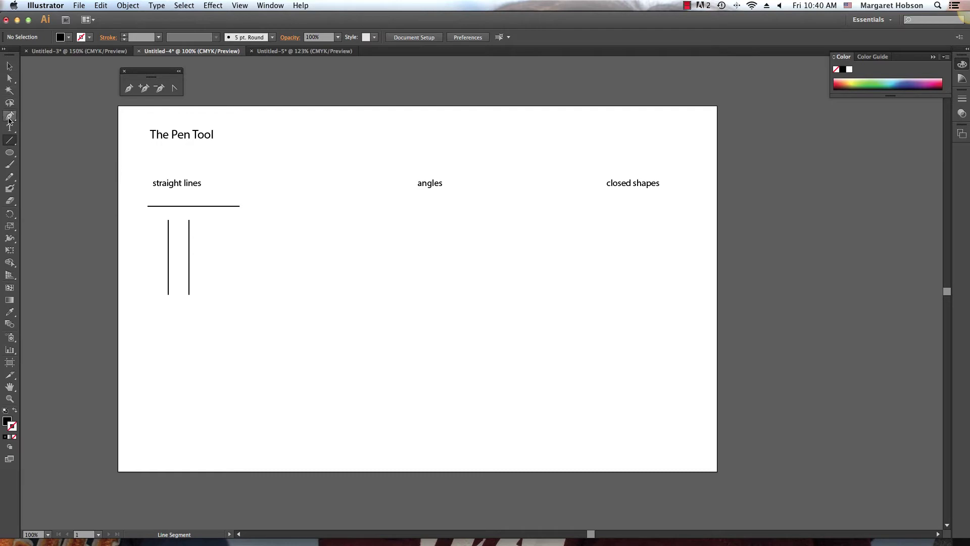
click(8, 116)
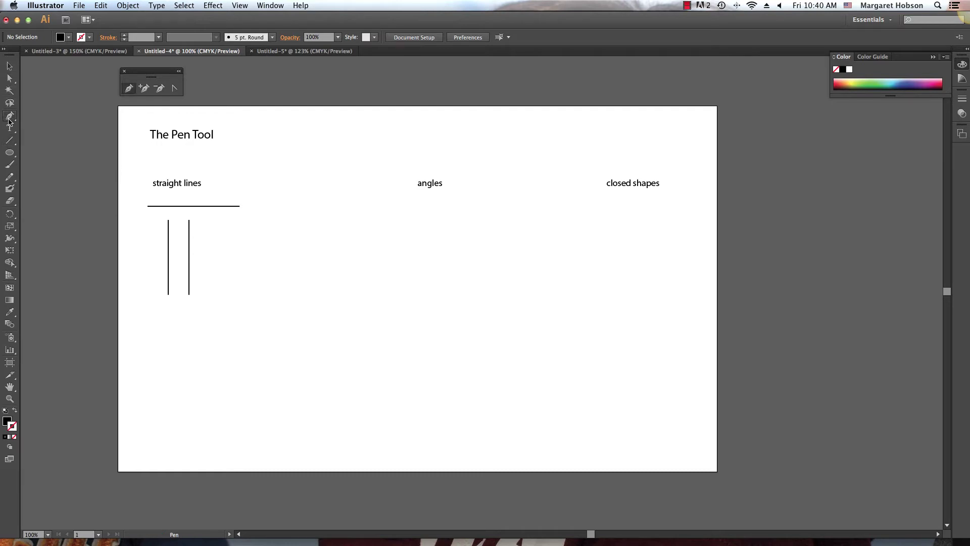
click(352, 210)
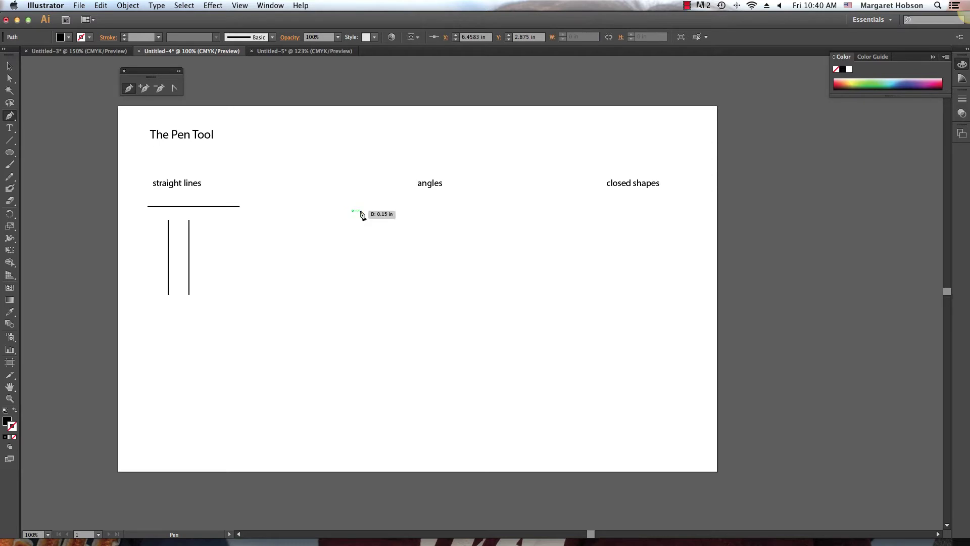
click(403, 211)
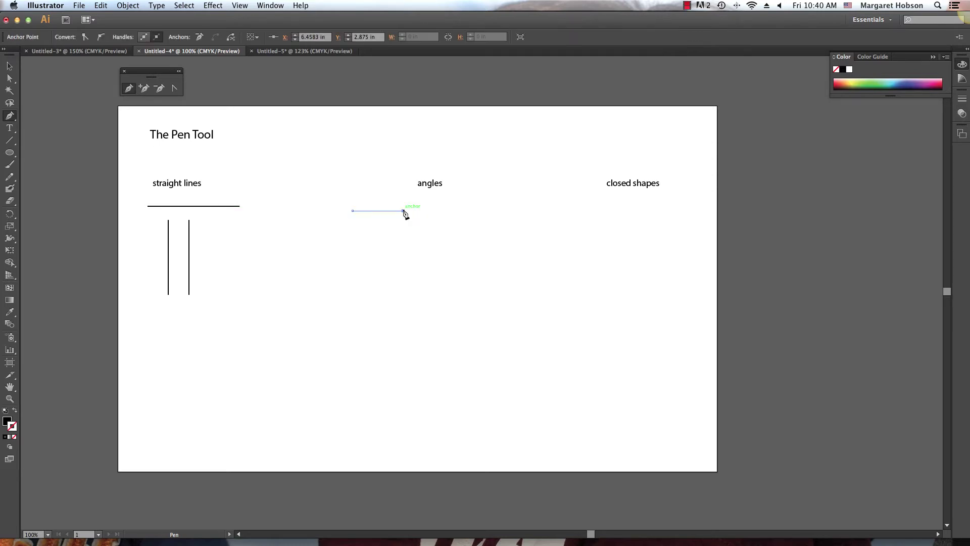
click(425, 233)
click(380, 232)
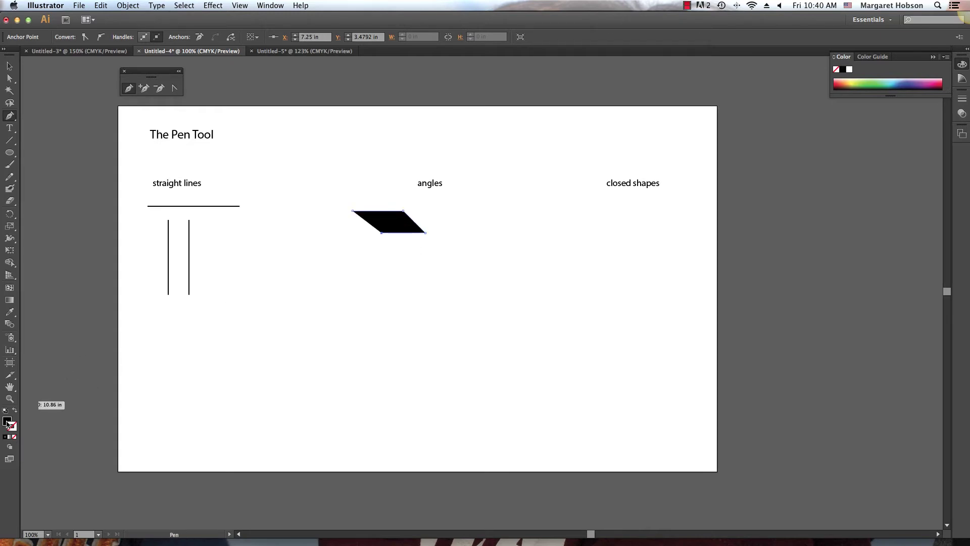
click(14, 438)
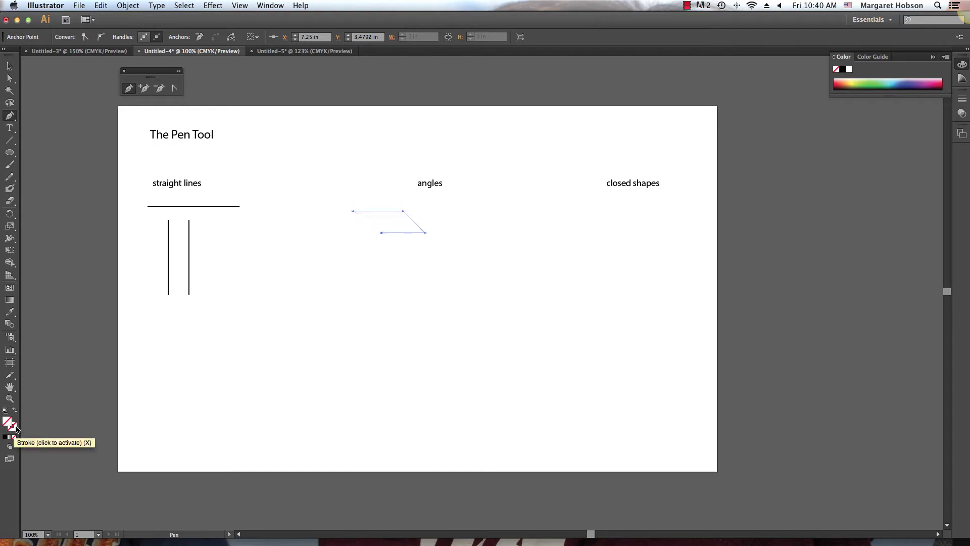
click(6, 438)
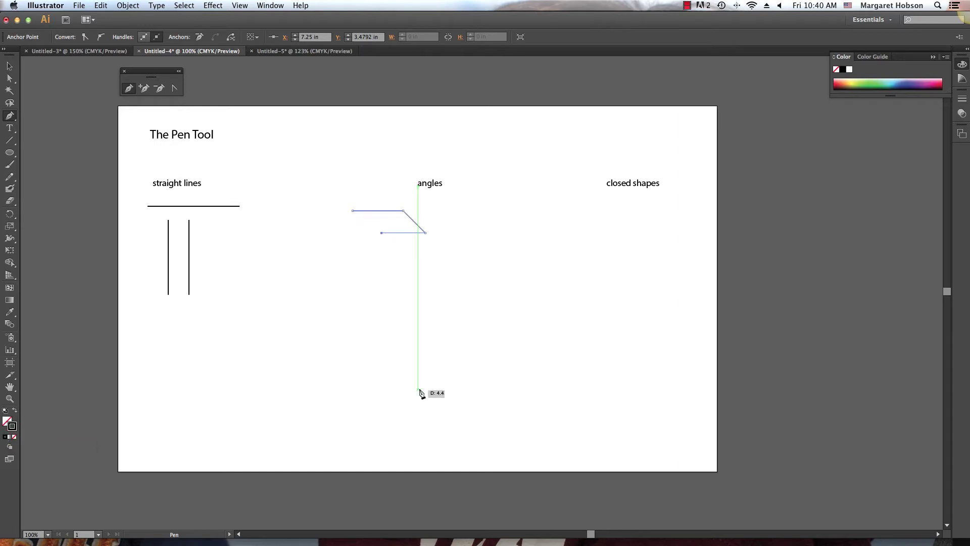
Extend the angled path with ten more segments to about 3.5 by 2.62 in, leaving it open near its start, and deselect it
click(352, 262)
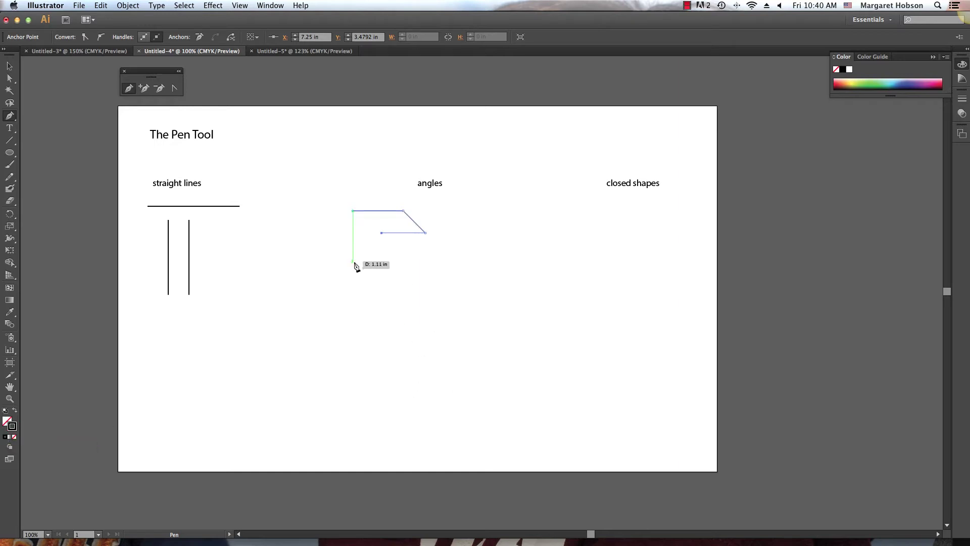
click(391, 262)
click(411, 281)
click(397, 296)
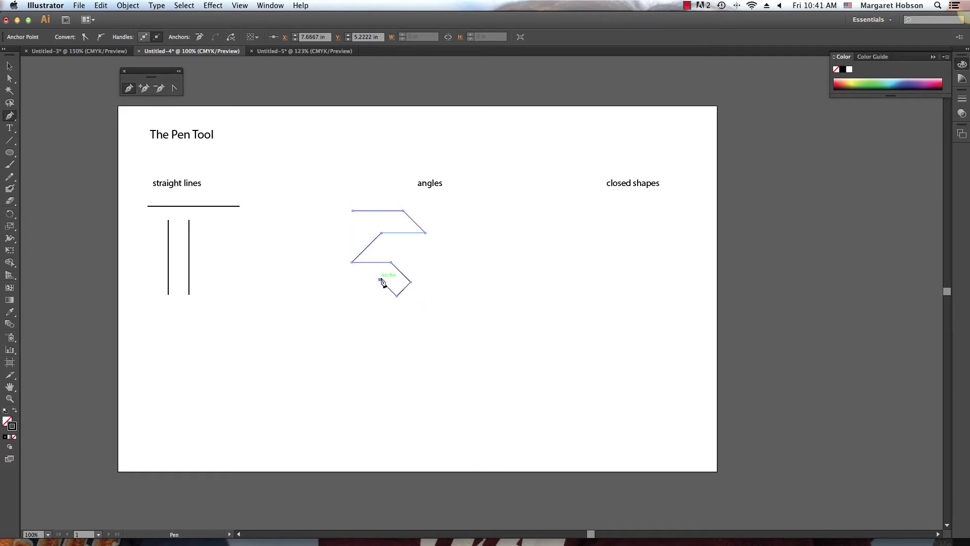
click(379, 279)
click(380, 305)
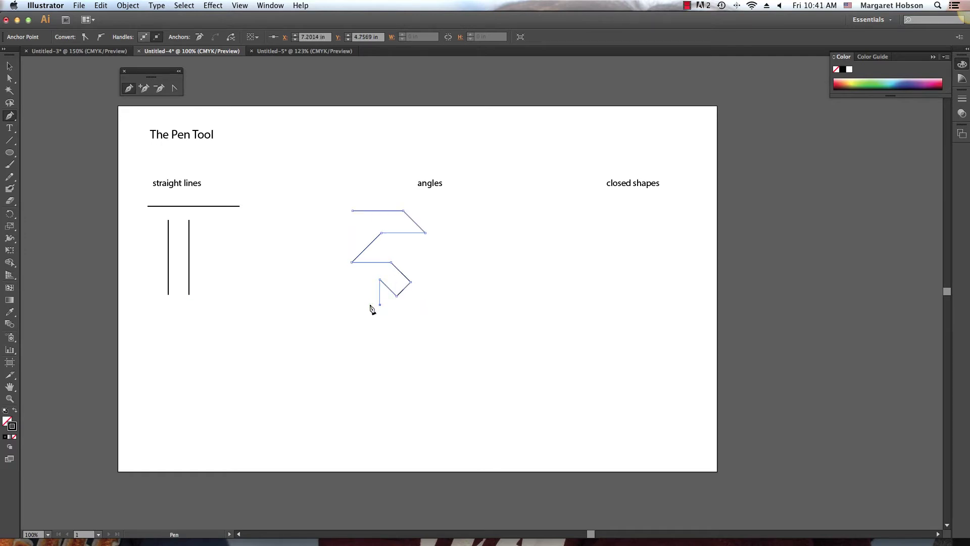
click(316, 305)
click(337, 283)
click(298, 245)
click(333, 209)
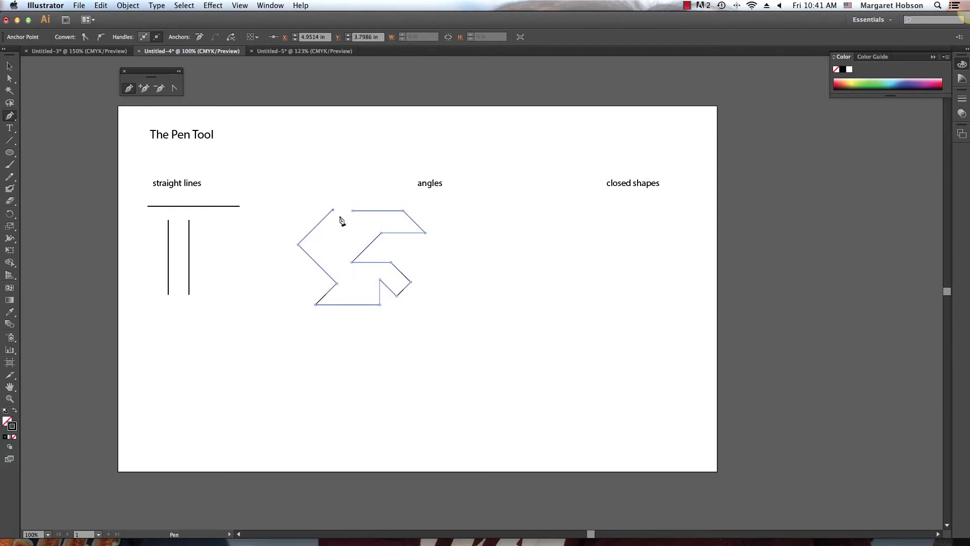
click(338, 337)
key(super+z)
click(9, 67)
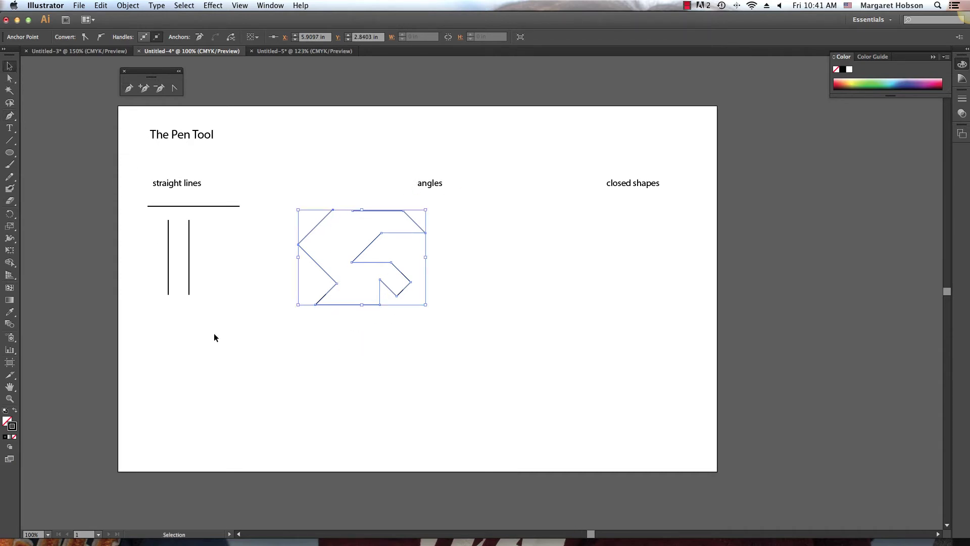
click(272, 408)
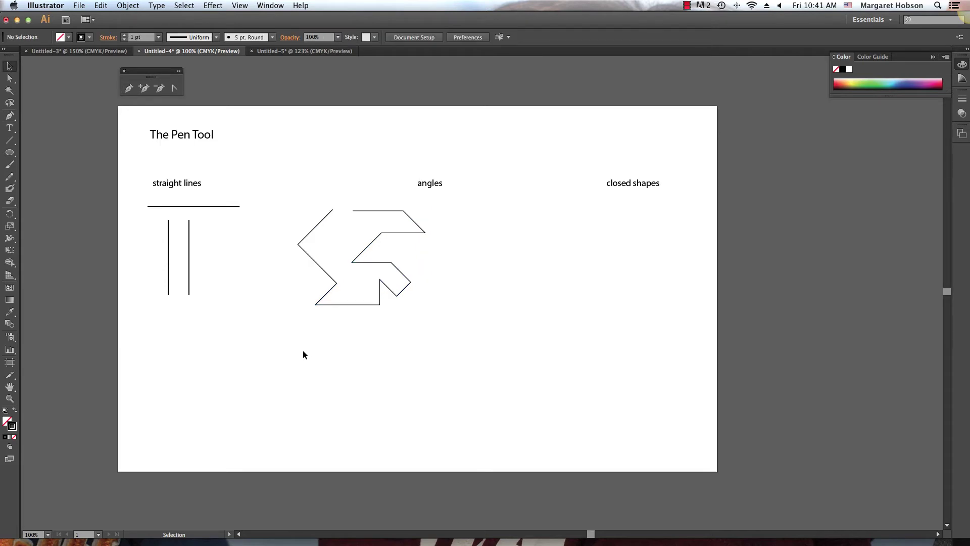
Draw a closed irregular Pen shape about 2.79 by 2.01 in below the open path, joining its last segment to the starting anchor
key(p)
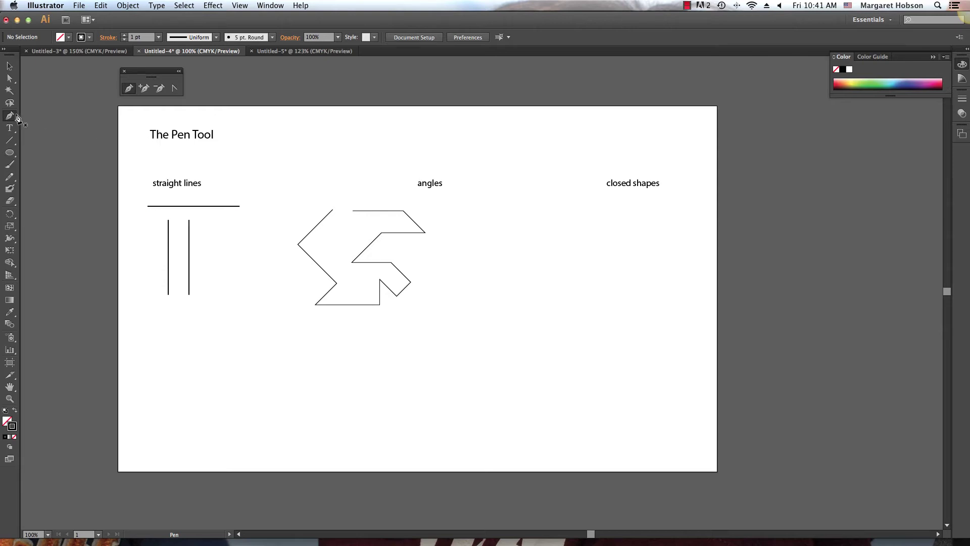
click(298, 331)
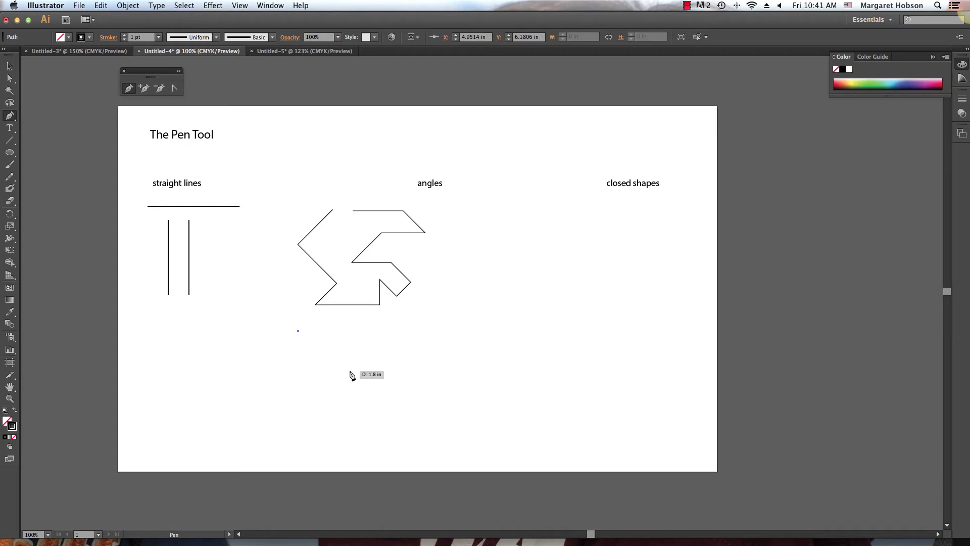
click(331, 331)
click(331, 360)
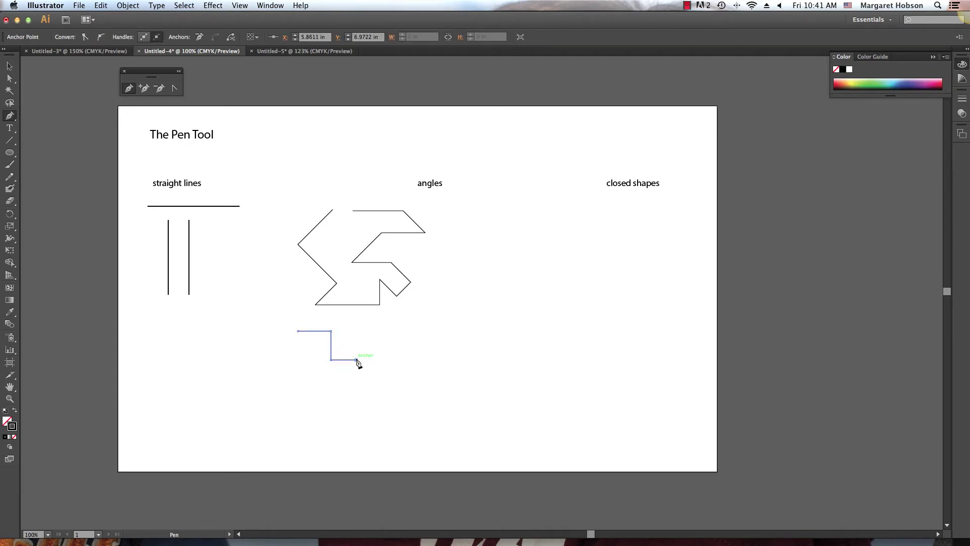
click(357, 359)
click(356, 345)
click(345, 337)
click(345, 331)
click(356, 328)
click(364, 320)
click(366, 332)
click(378, 356)
click(367, 363)
click(349, 393)
click(335, 389)
click(324, 380)
click(301, 380)
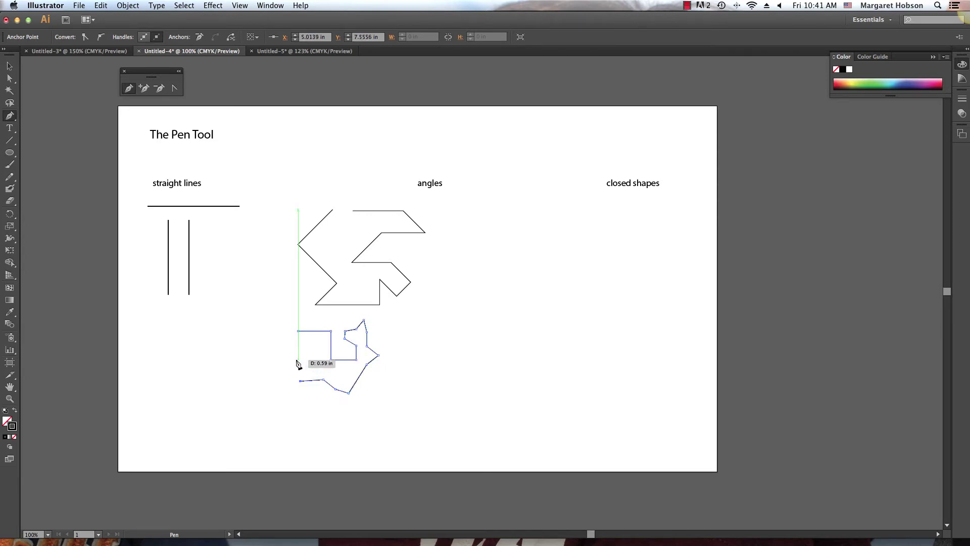
click(298, 360)
click(277, 352)
click(277, 335)
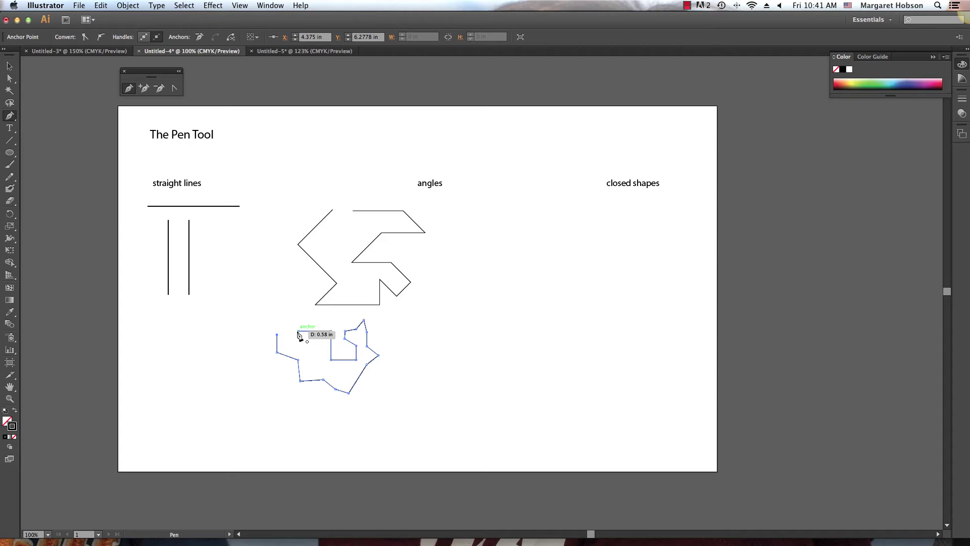
click(298, 332)
Move the closed irregular shape up beside the "The Pen Tool" title and fill it with light purple 9a9ae5
click(9, 66)
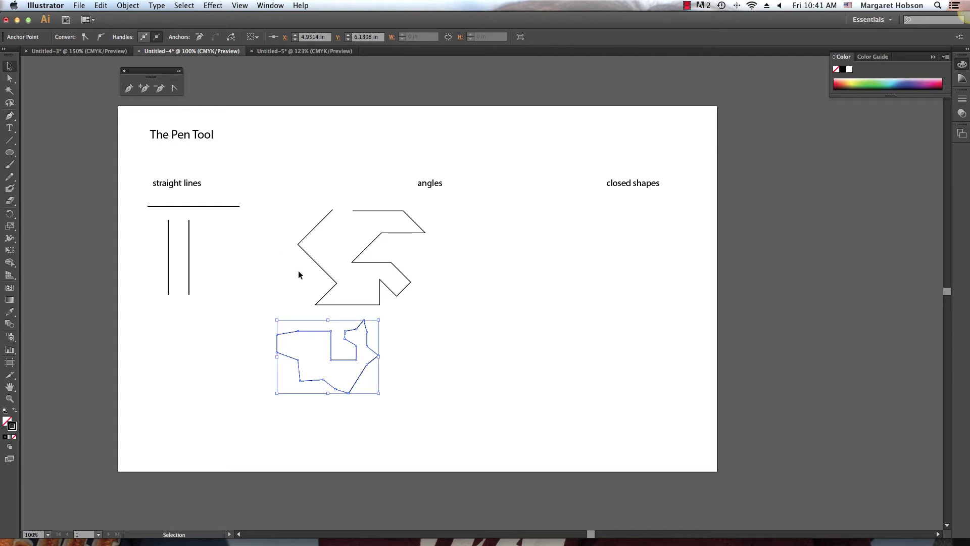
drag(308, 329, 303, 133)
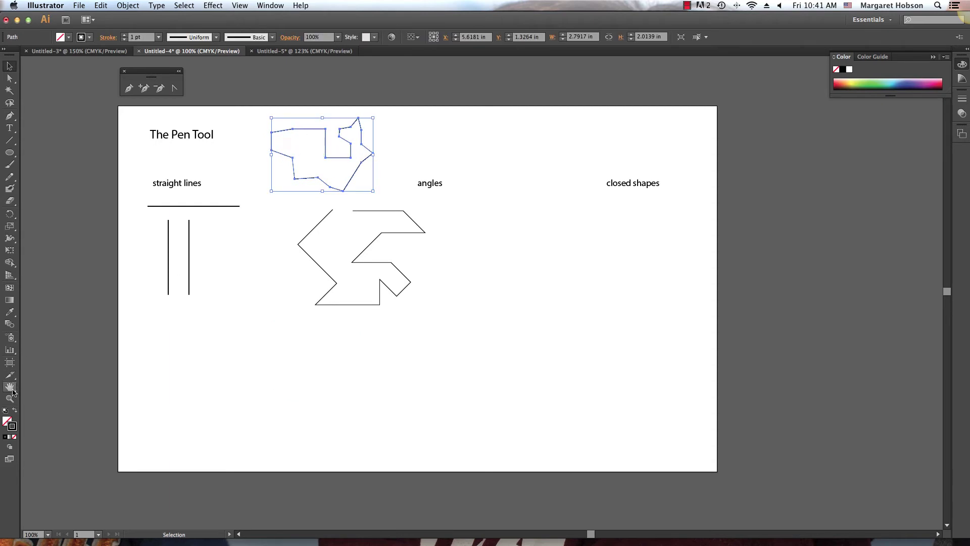
double_click(7, 420)
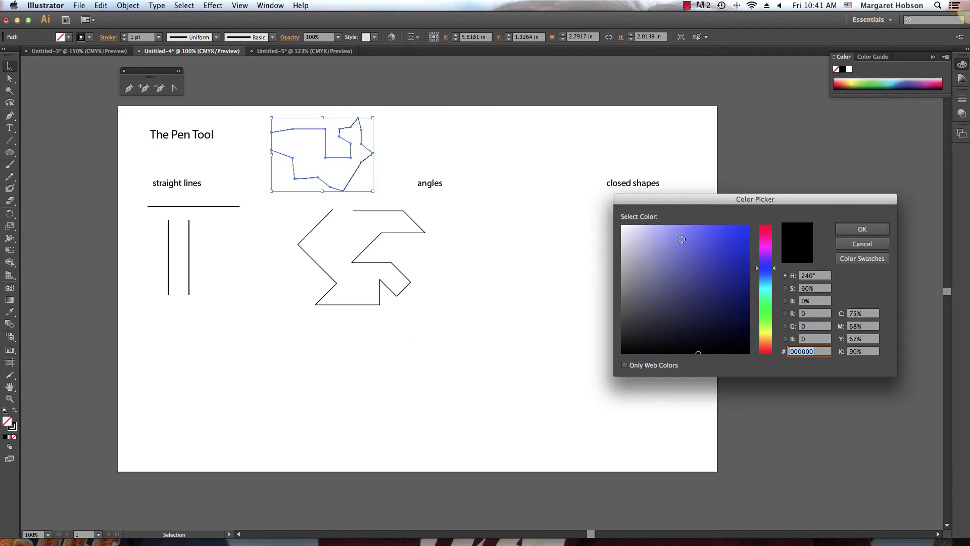
click(633, 239)
click(663, 237)
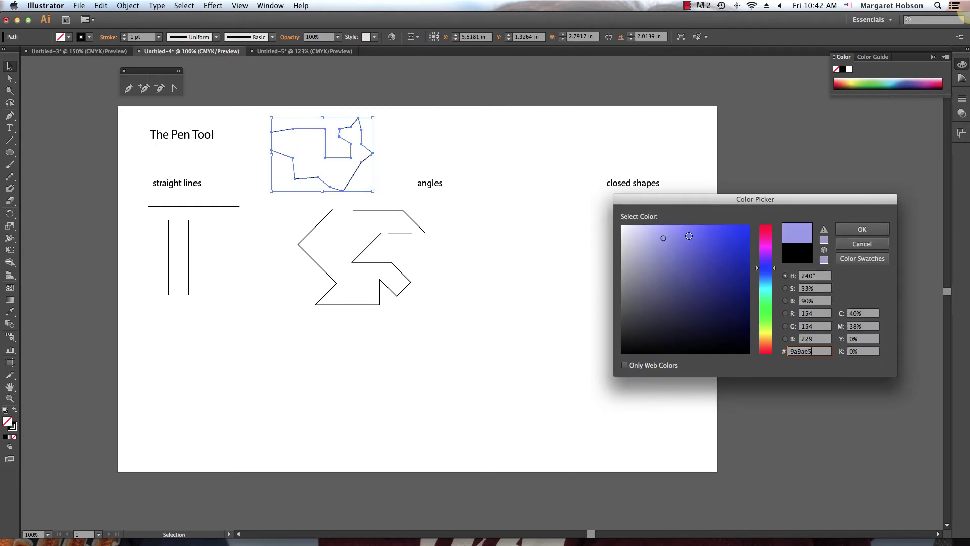
click(854, 230)
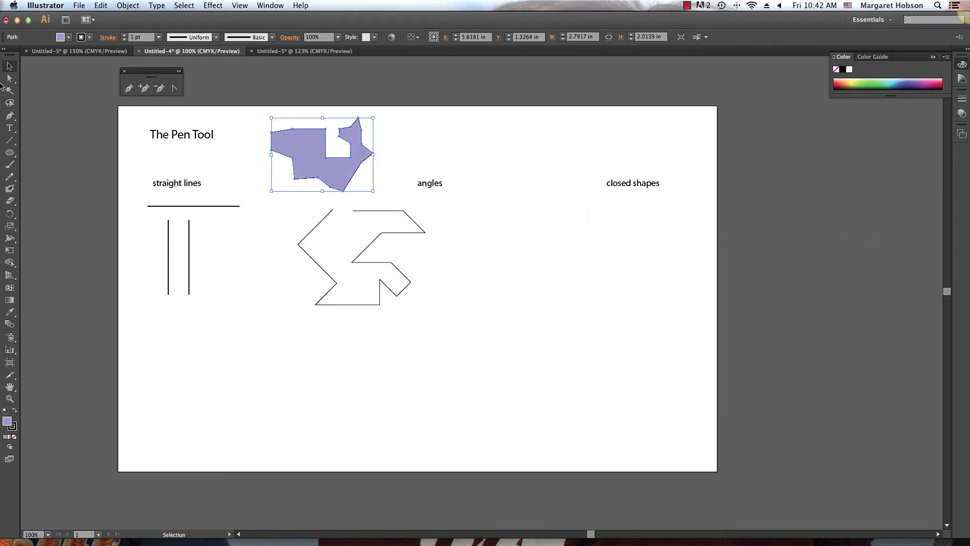
Move the open angled path slightly down and to the left to about X 6.31 in, Y 4.53 in, and deselect it
click(332, 285)
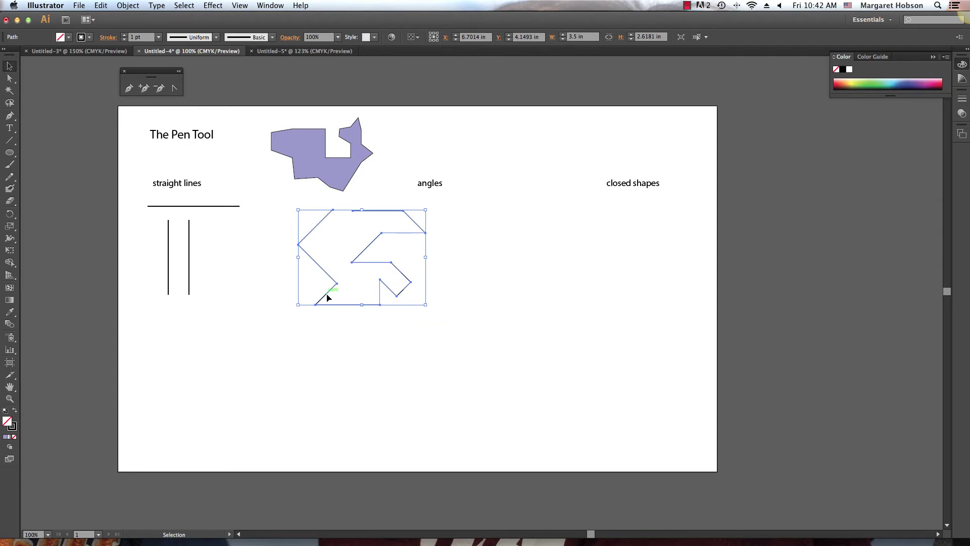
drag(327, 297, 319, 304)
click(323, 344)
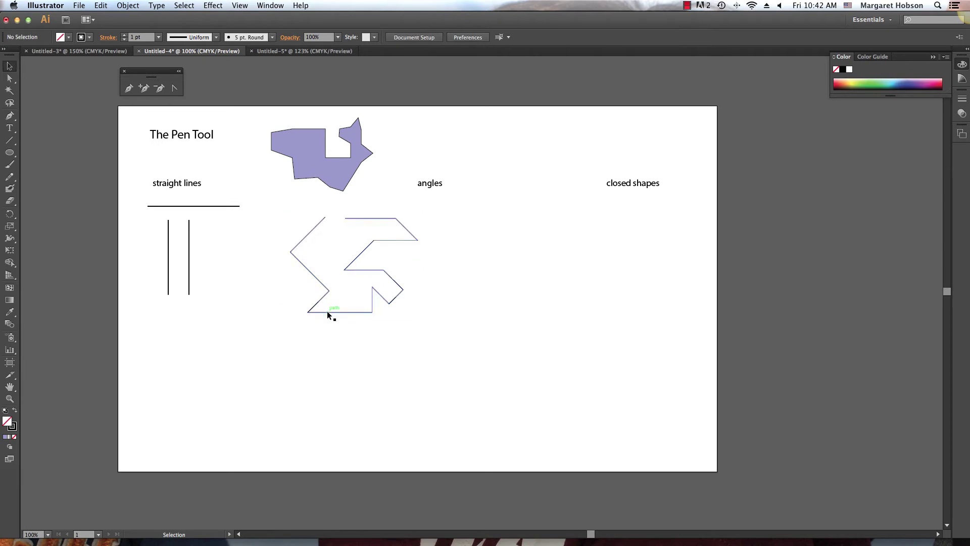
click(326, 312)
click(326, 317)
drag(300, 244, 292, 249)
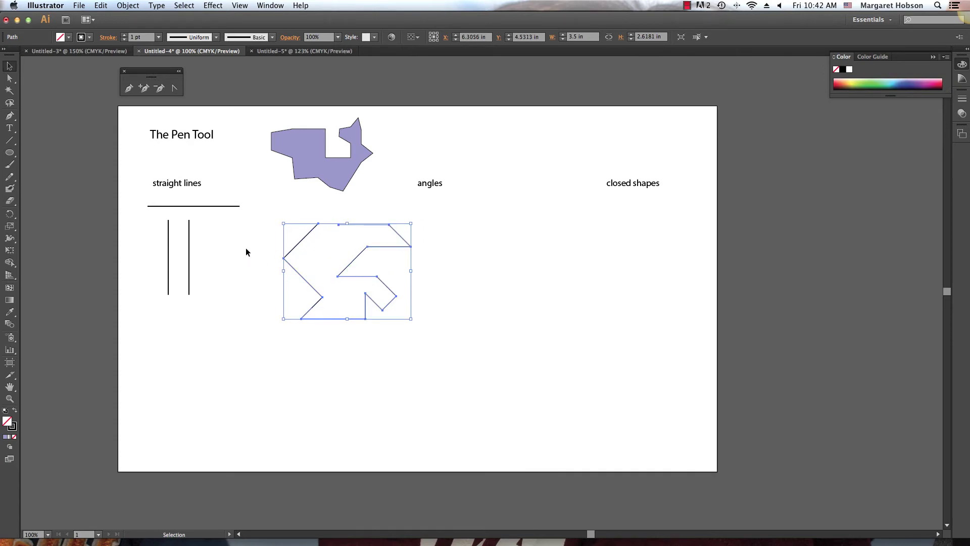
click(246, 249)
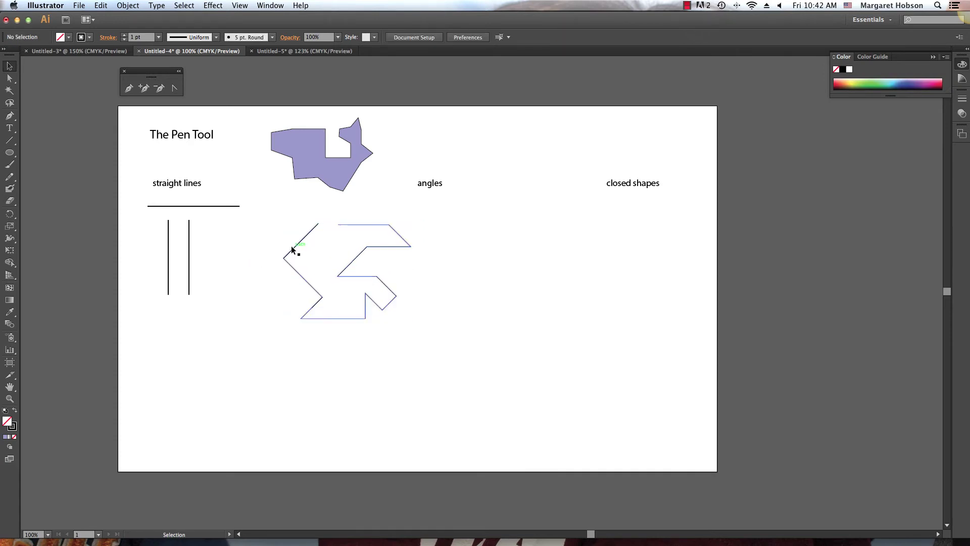
Close the open angled path by joining its two end anchors across the upper gap with the Pen tool
click(11, 116)
click(53, 116)
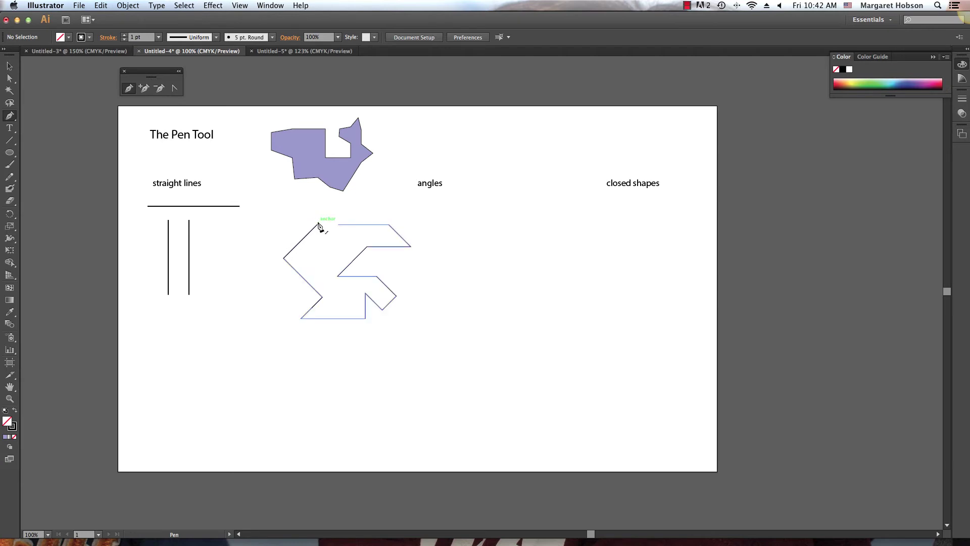
key(v)
key(super+equal)
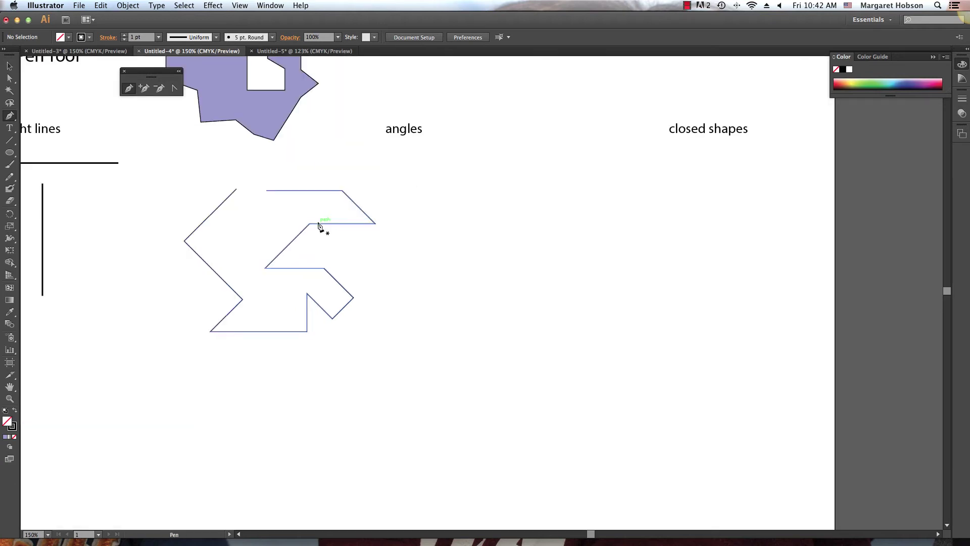
click(237, 191)
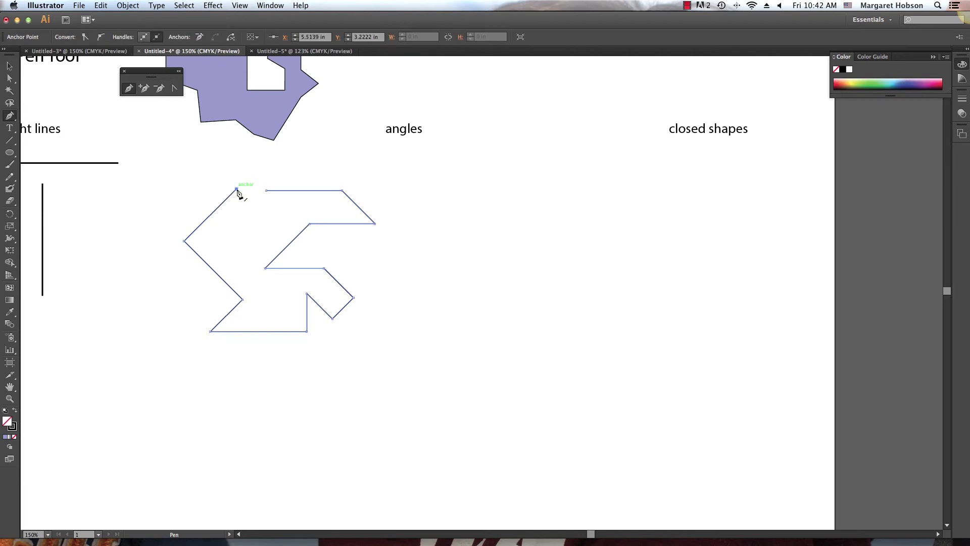
click(267, 191)
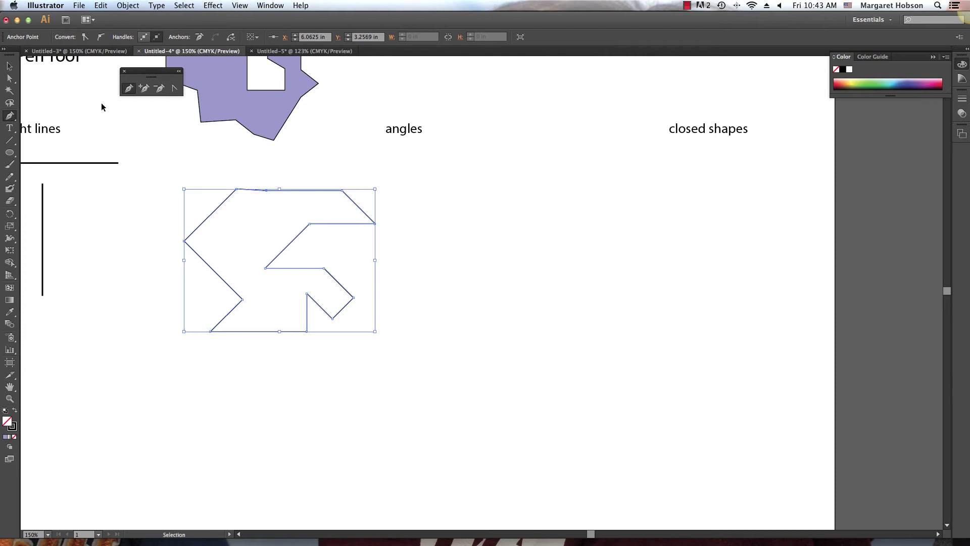
key(super+1)
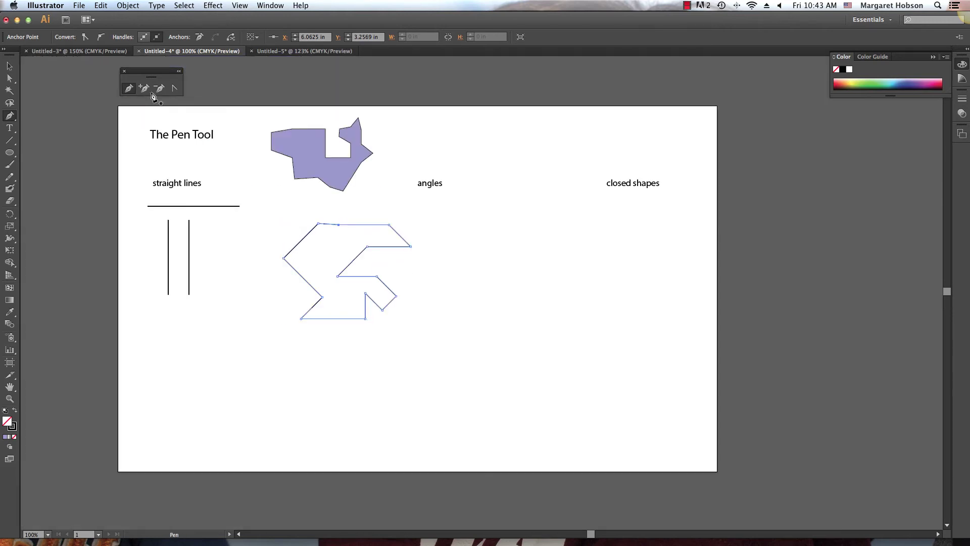
Move the purple shape down beneath the "angles" label, beside the outlined shape, to about X 9.08 in, Y 4.83 in
key(v)
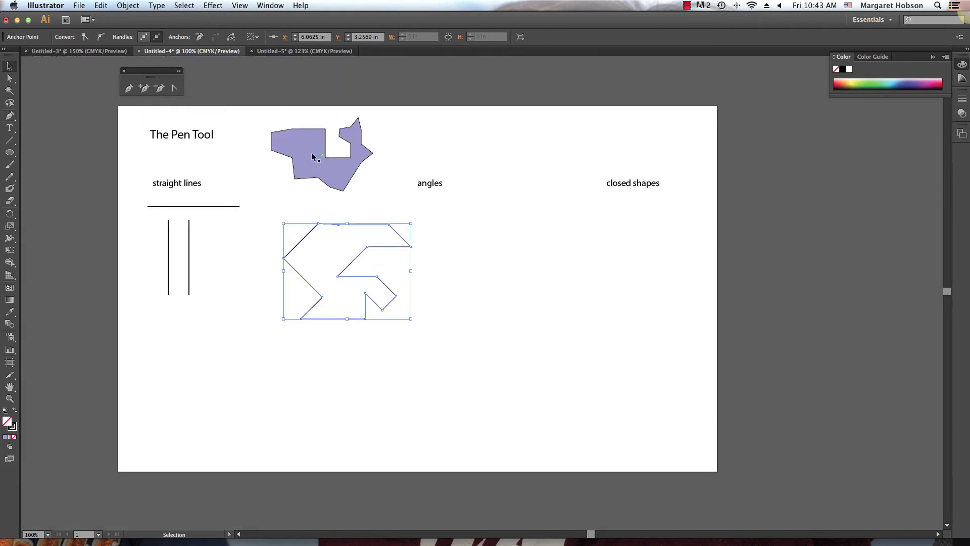
click(311, 163)
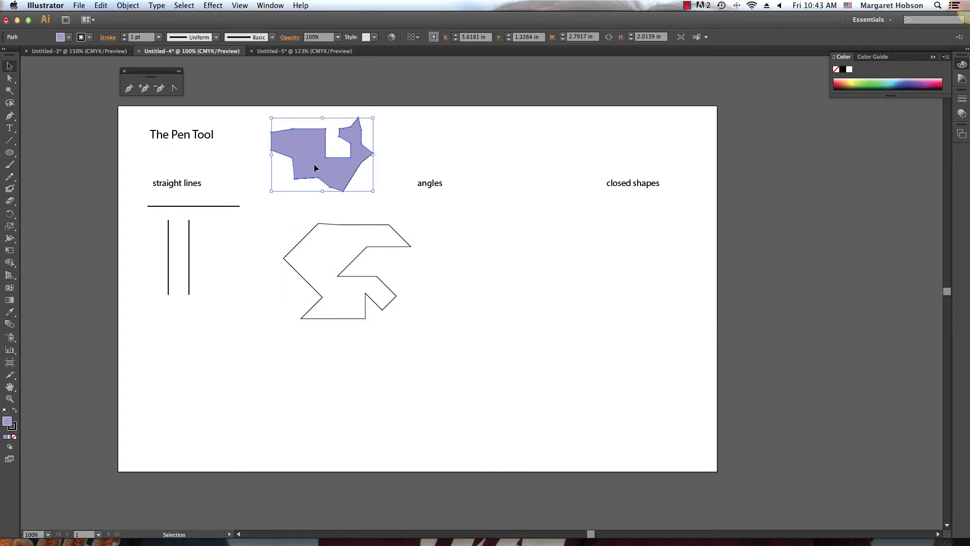
drag(313, 164, 437, 291)
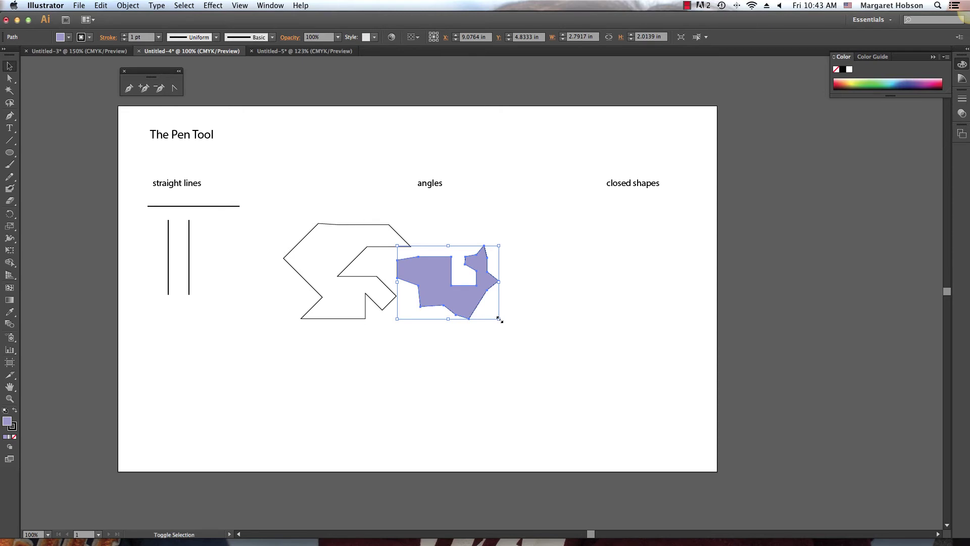
Shrink and rotate both irregular shapes, the purple one to about 1.37 × 1.89 in and the outlined one to about 1.65 × 2.2 in
drag(499, 319, 456, 222)
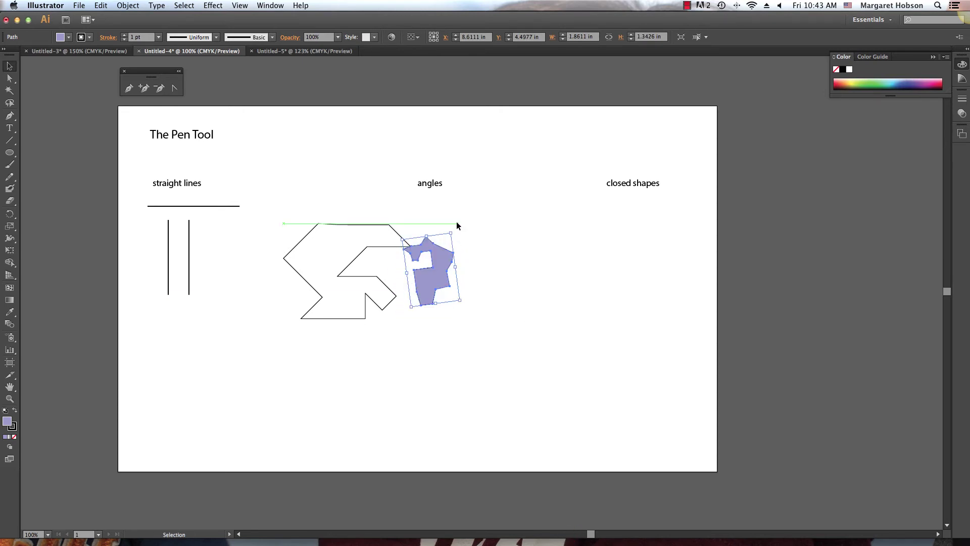
click(355, 259)
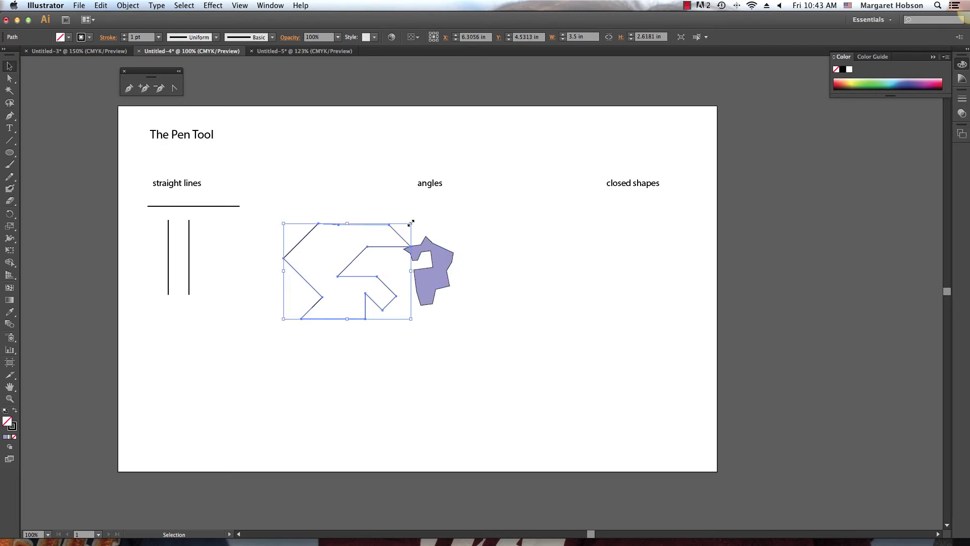
drag(410, 223, 362, 242)
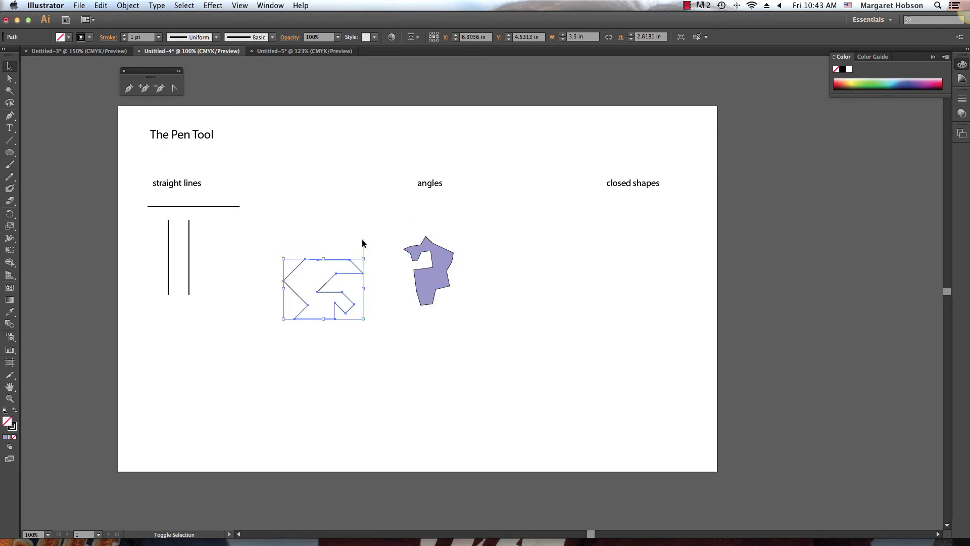
drag(367, 318, 294, 331)
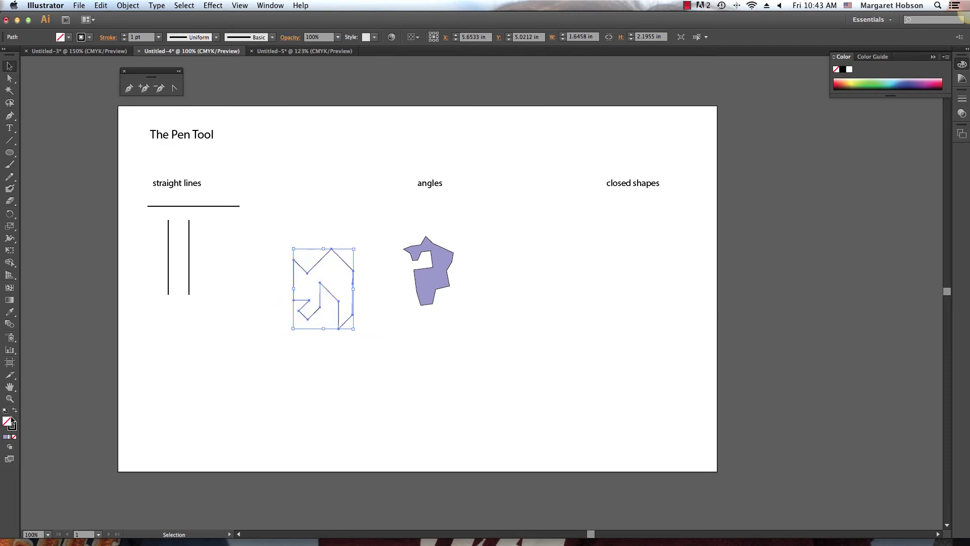
Fill the outlined shape with light purple and move both irregular shapes up, one left of the "angles" label and one directly below it
click(6, 436)
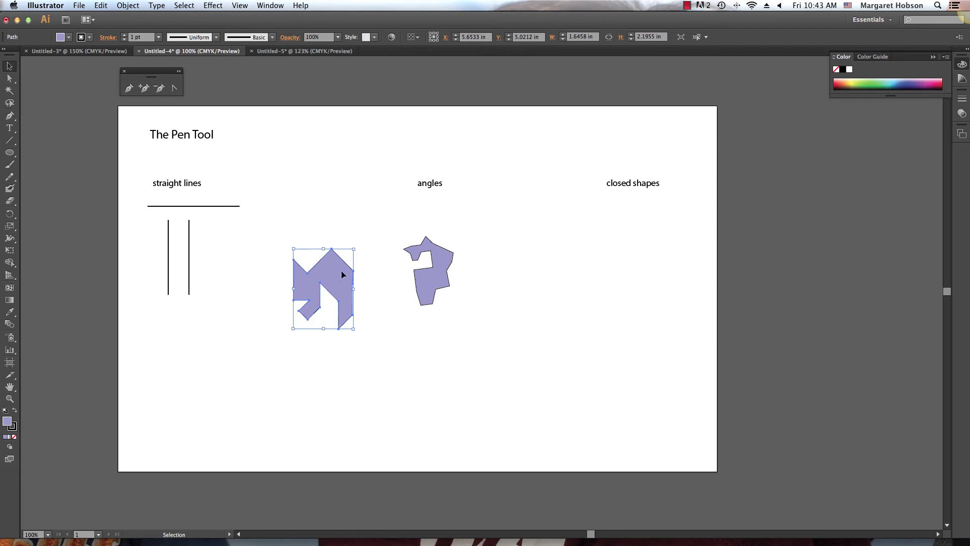
drag(342, 274, 385, 191)
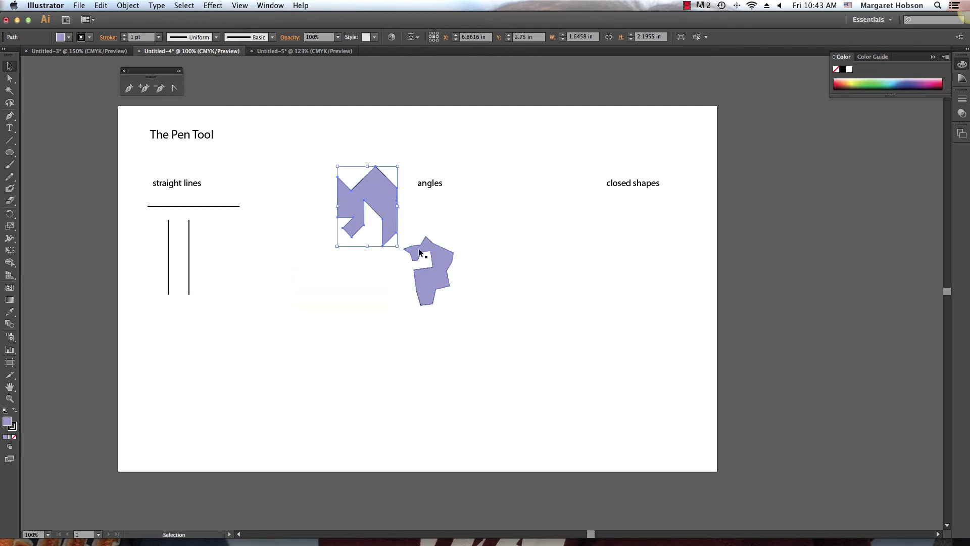
drag(439, 256, 435, 209)
click(333, 343)
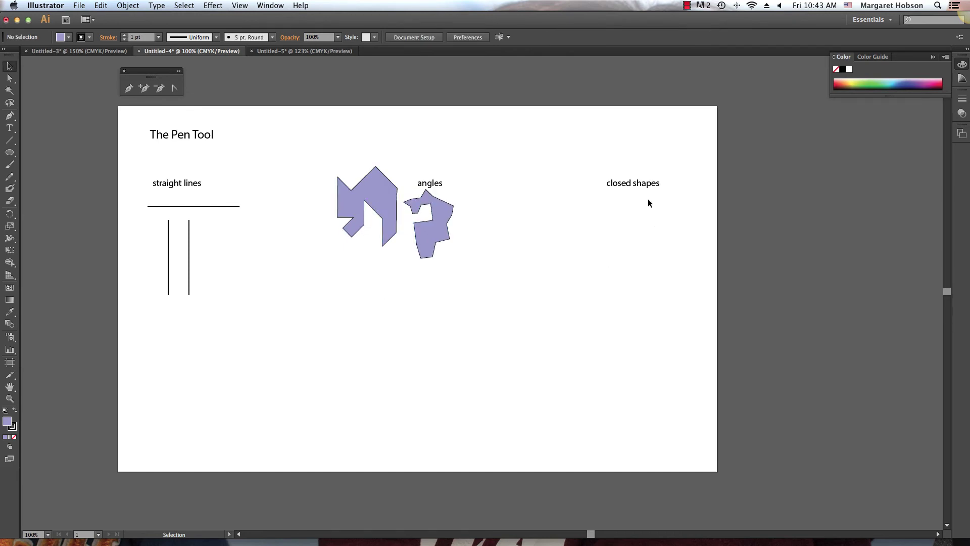
Shift the "closed shapes" heading horizontally to the left to about X 13.68 in
drag(646, 187, 645, 187)
key(Left)
key(Left)
key(Left)
key(Left)
key(Left)
key(Left)
key(Left)
key(Left)
key(Left)
key(Left)
key(Left)
key(Left)
key(Left)
key(Left)
key(Left)
key(Left)
key(Left)
key(Left)
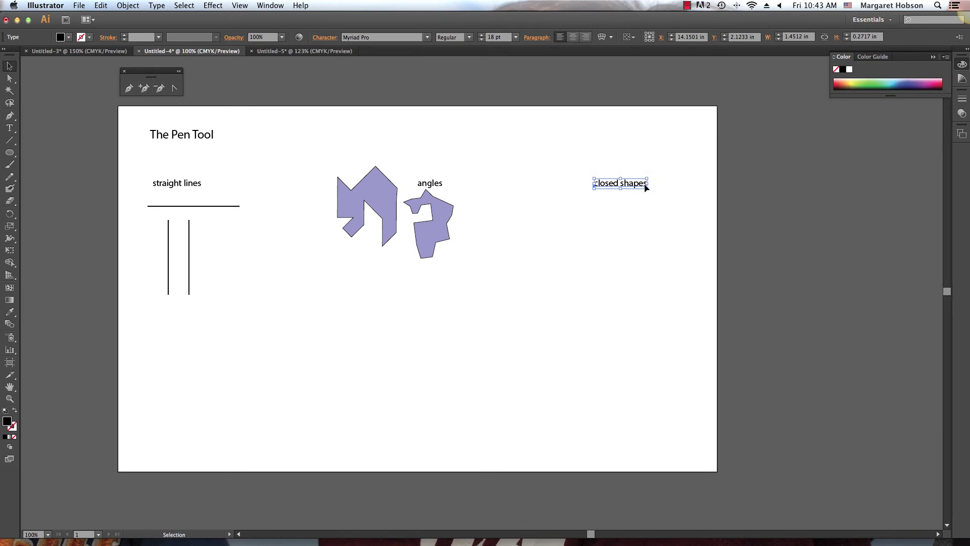
key(Left)
key(Left)
key(Left)
Draw a closed purple rectangle about 1.37 in wide and 0.6 in high below the "closed shapes" heading with the Pen tool
click(414, 199)
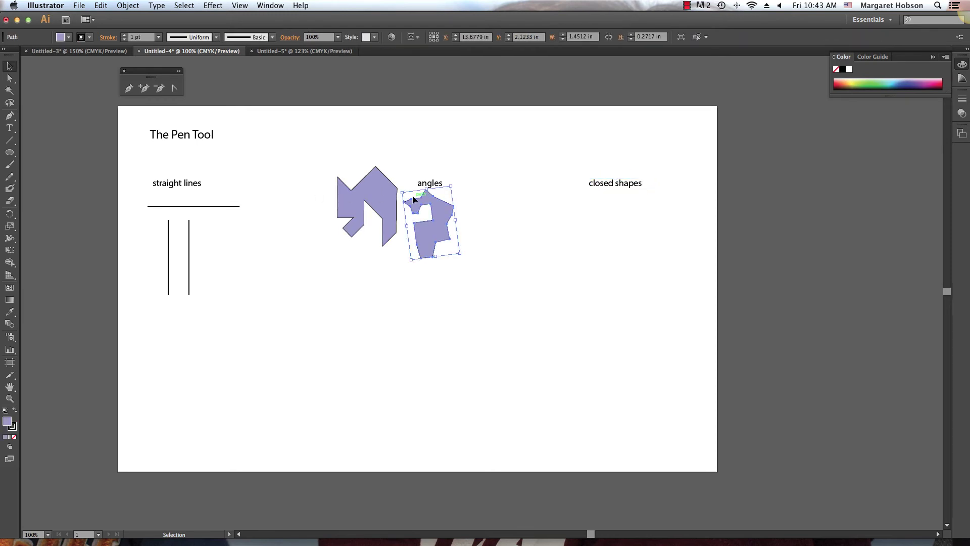
click(10, 398)
drag(442, 119, 711, 364)
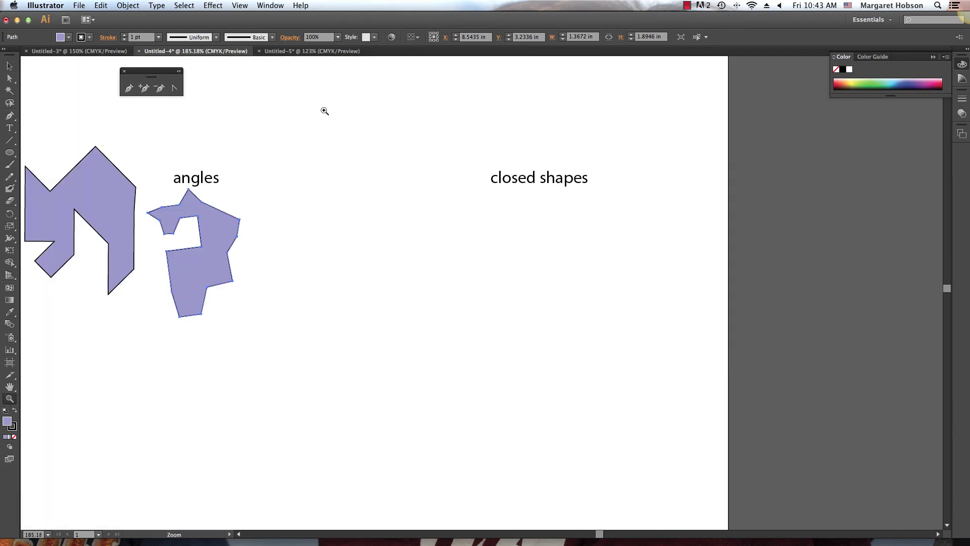
drag(325, 110, 754, 379)
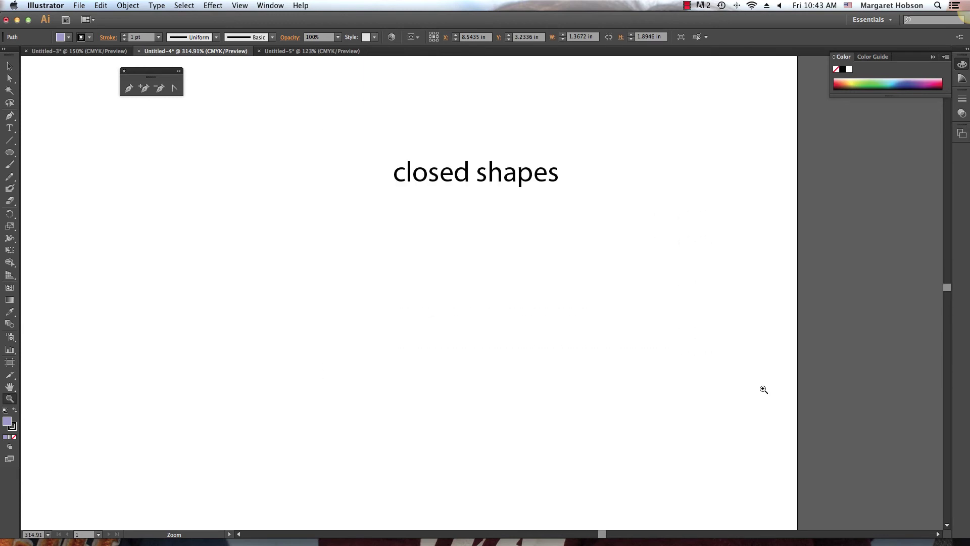
key(h)
drag(459, 226, 288, 207)
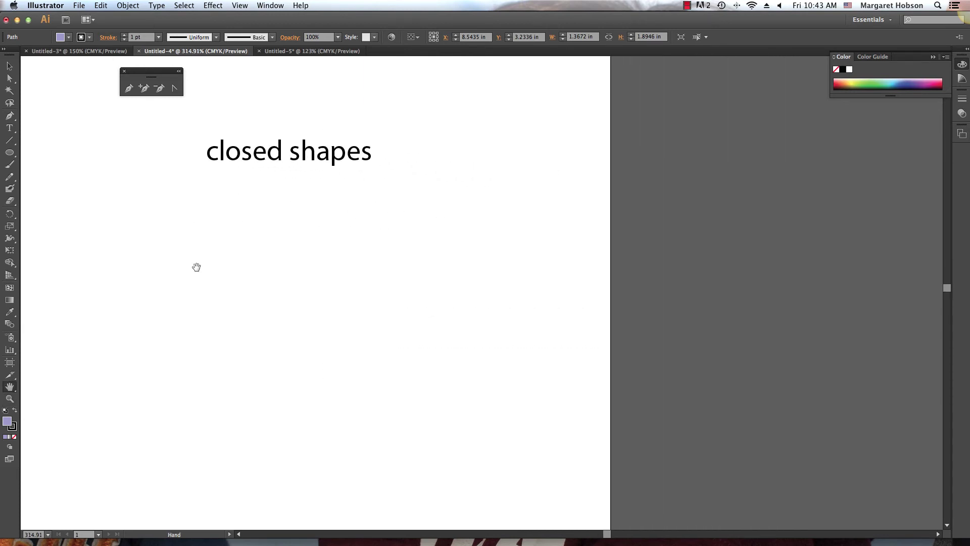
key(p)
click(206, 212)
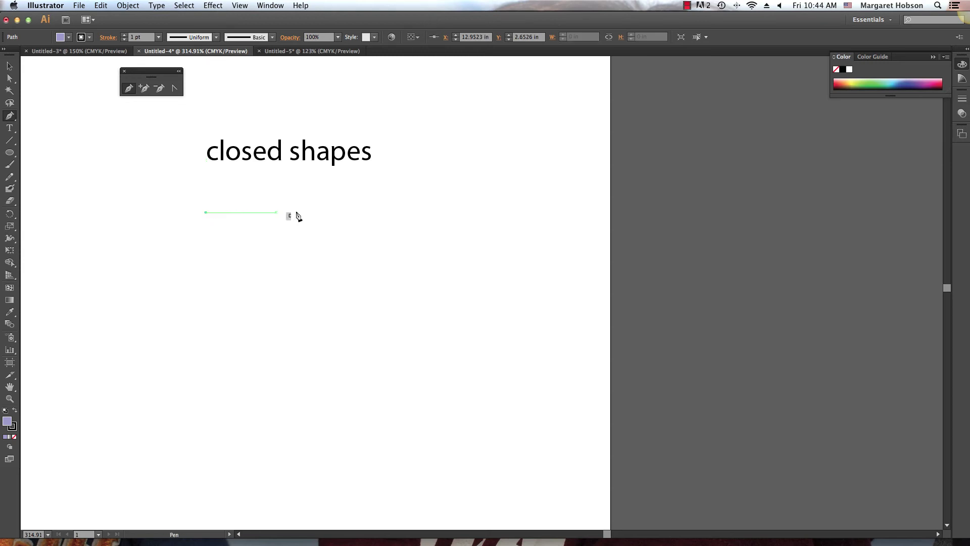
click(363, 212)
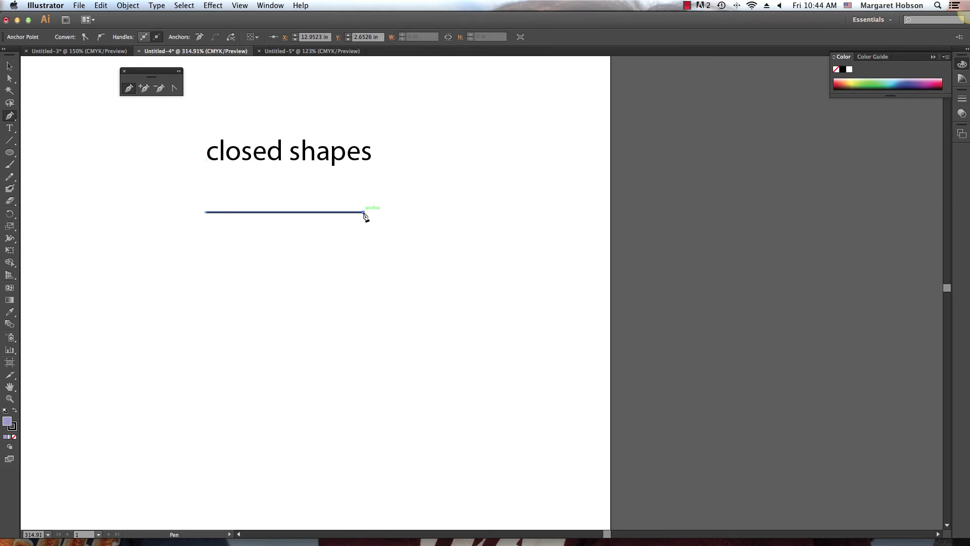
click(363, 280)
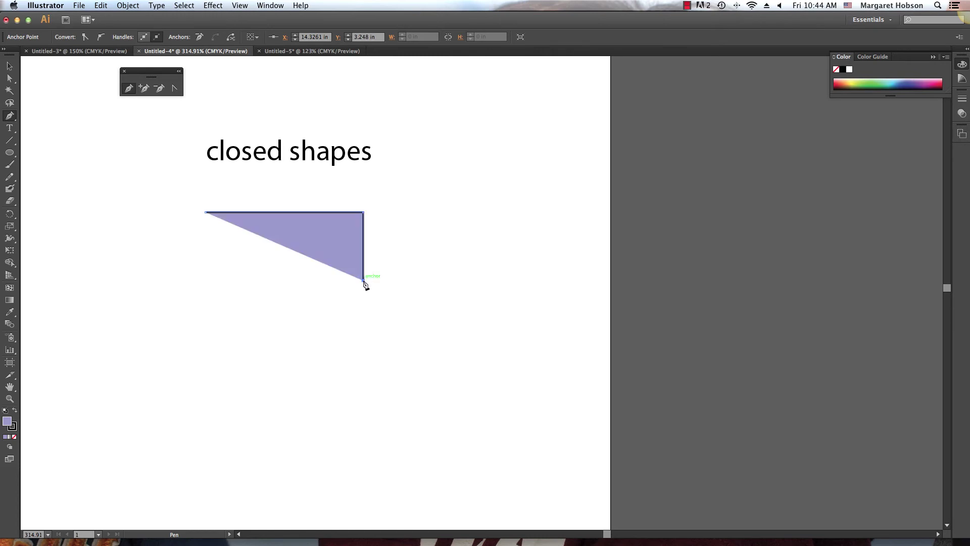
click(206, 281)
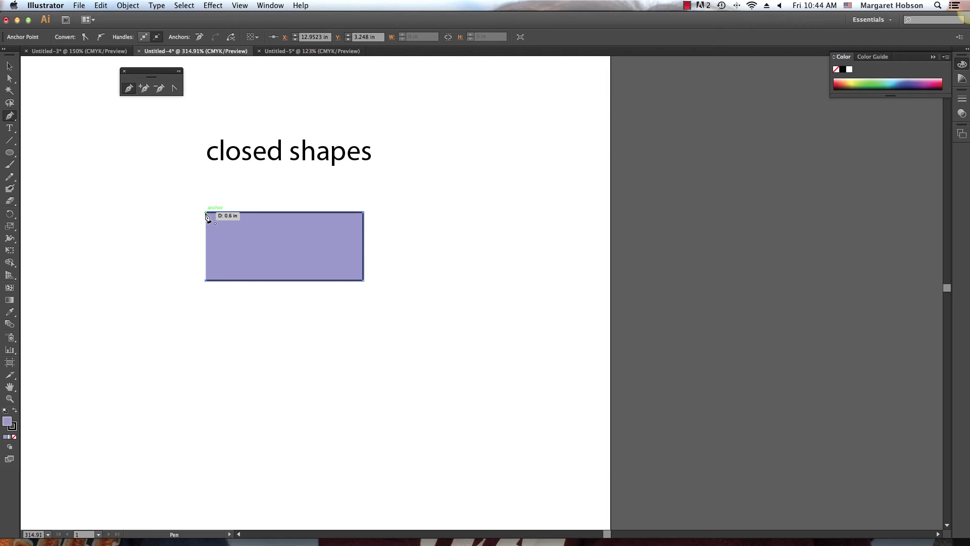
click(206, 213)
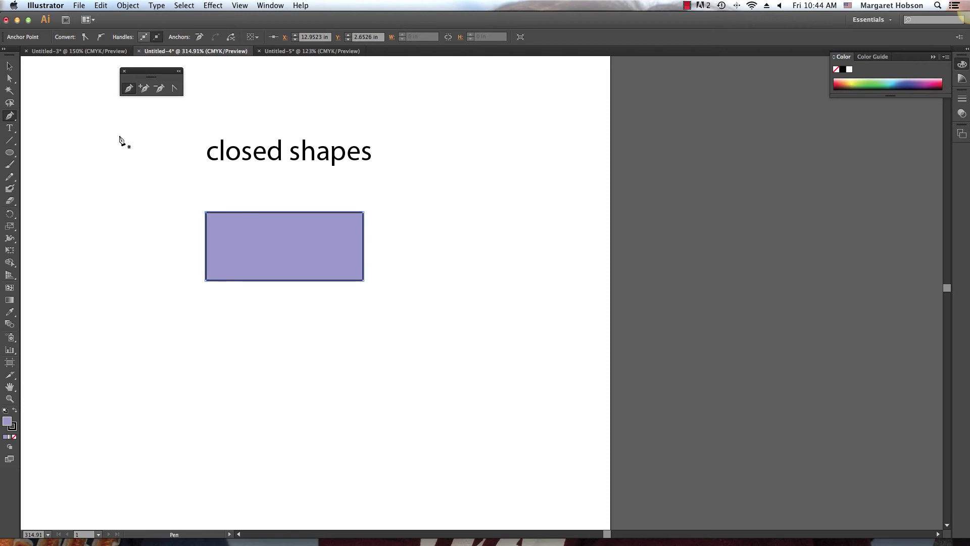
Move the rectangle to the right of the "closed shapes" heading, centred at about X 15.15 in, Y 2.52 in, and deselect it
click(9, 66)
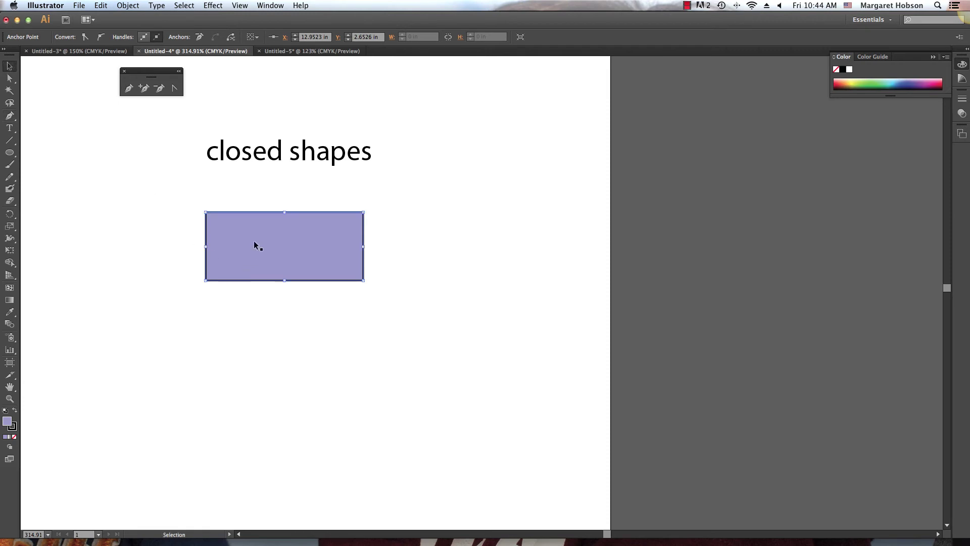
drag(254, 242, 427, 192)
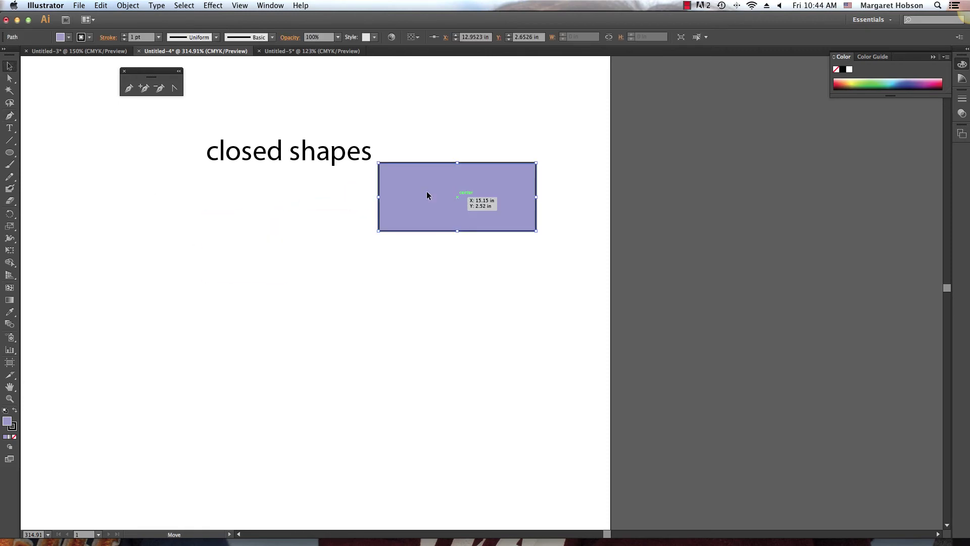
click(379, 306)
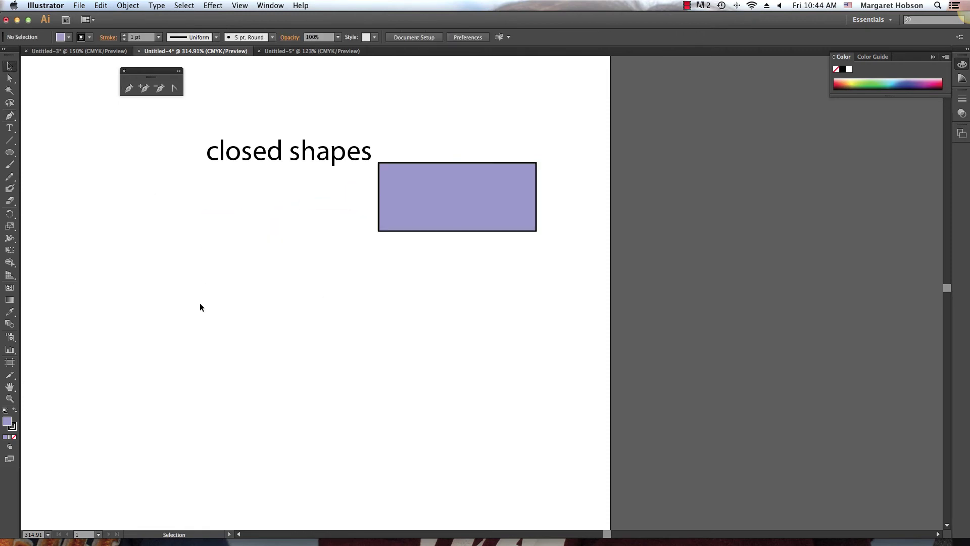
Draw a closed rounded shape about 0.59 × 0.7 in with no fill below the heading using the Pen tool, and fill it light purple
key(p)
click(15, 437)
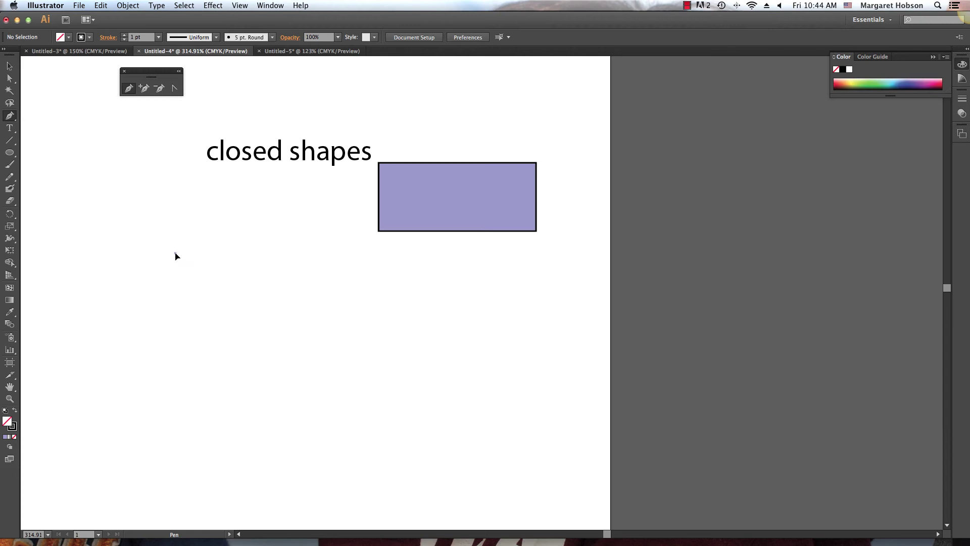
drag(172, 245, 213, 210)
drag(239, 242, 172, 247)
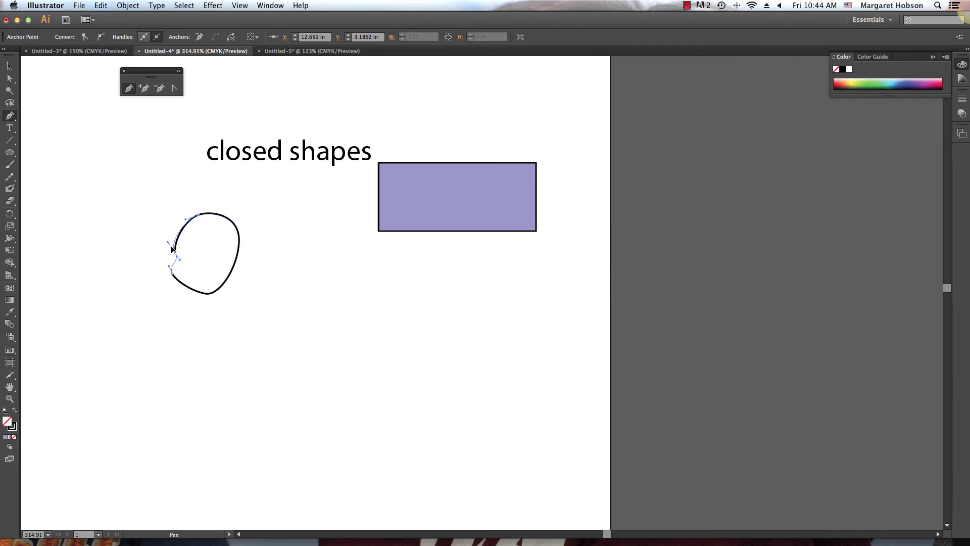
click(10, 66)
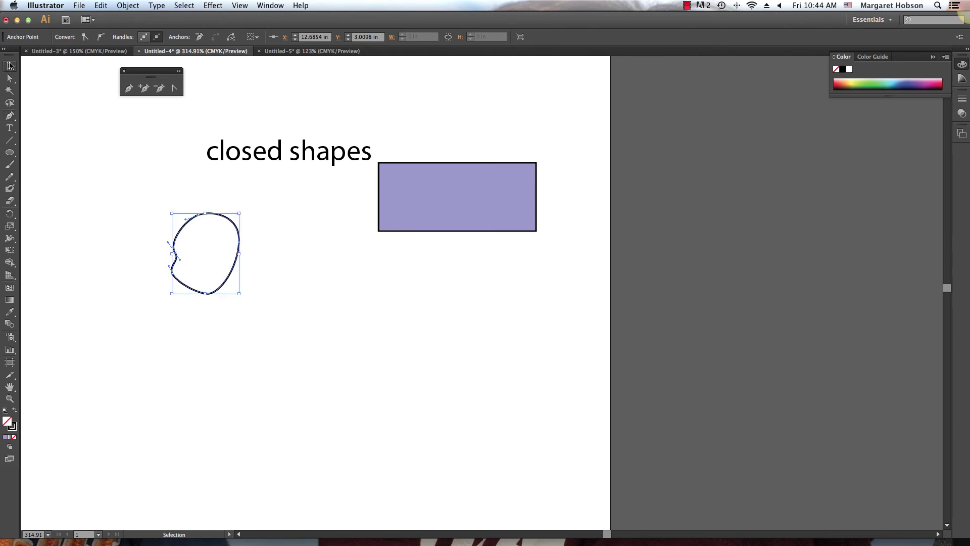
click(5, 437)
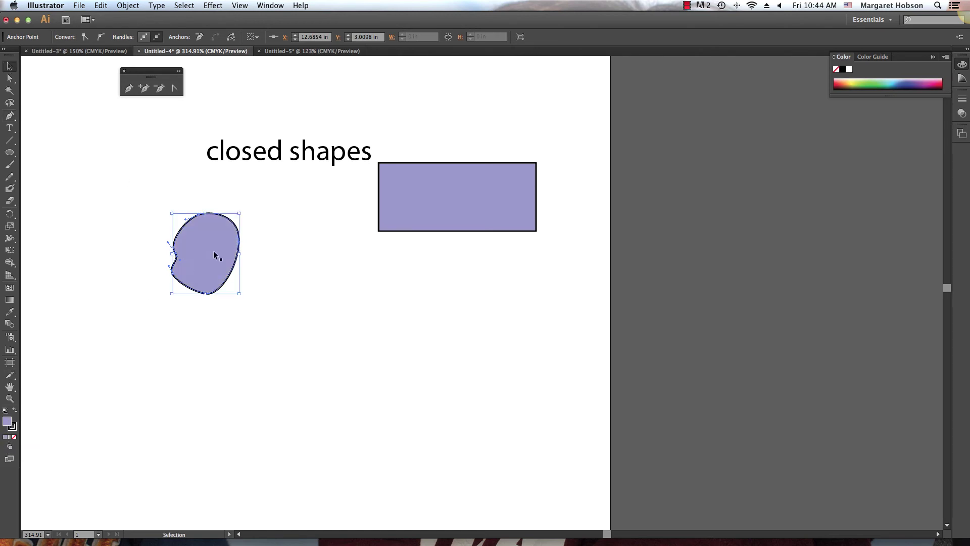
Move the rounded shape slightly to the right, rotate it counterclockwise by roughly an eighth of a turn, and deselect it
drag(213, 250, 241, 251)
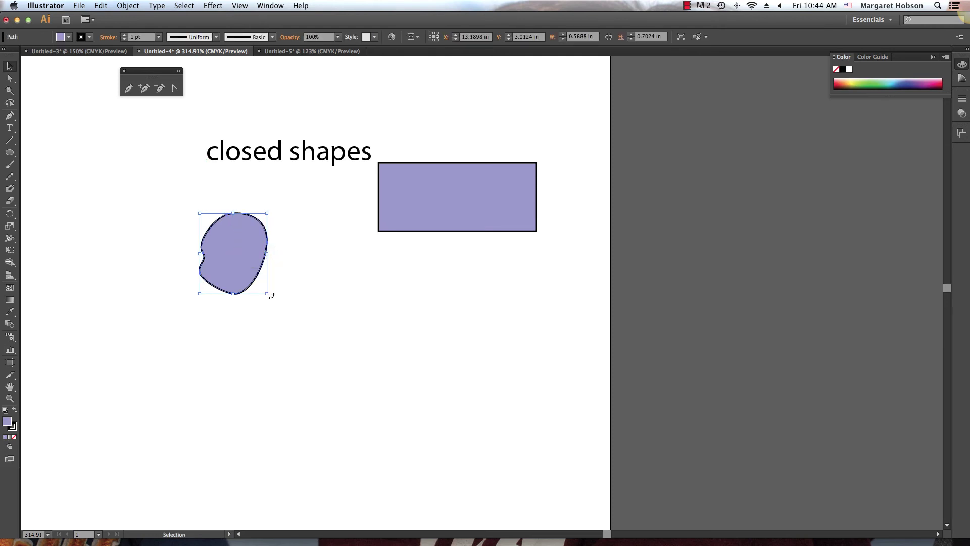
drag(272, 296, 293, 260)
click(305, 297)
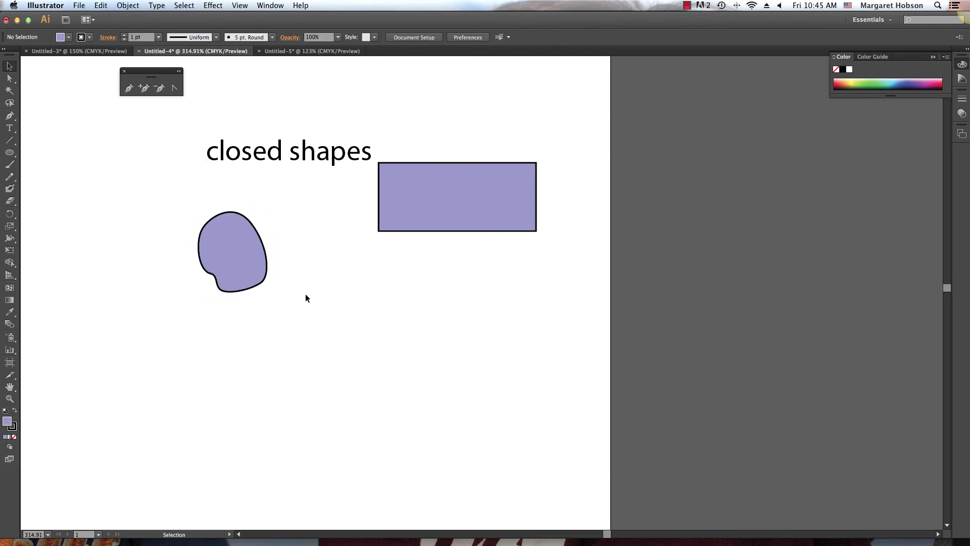
Smooth the dent at the rounded shape's lower left by adjusting its anchor, and move the shape up beneath the "closed shapes" heading
click(244, 270)
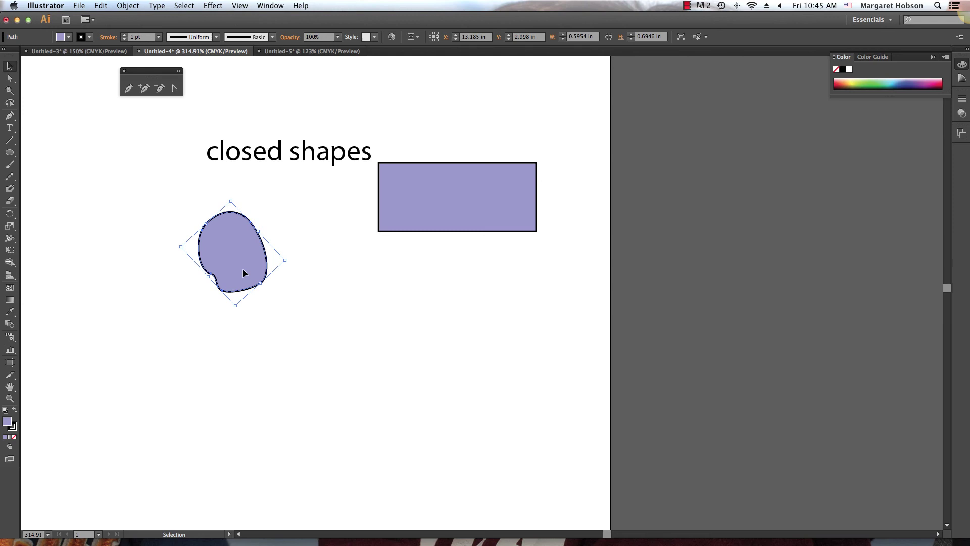
click(10, 79)
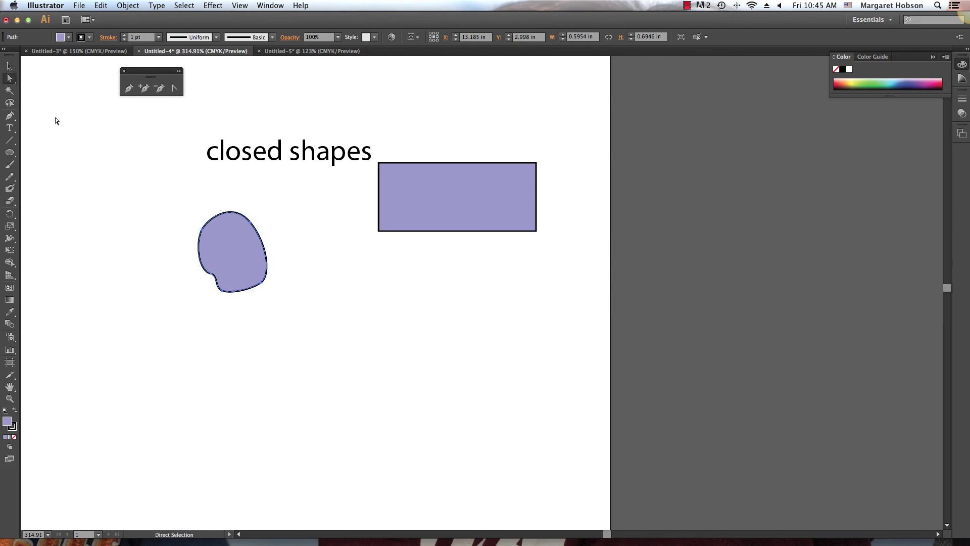
click(211, 277)
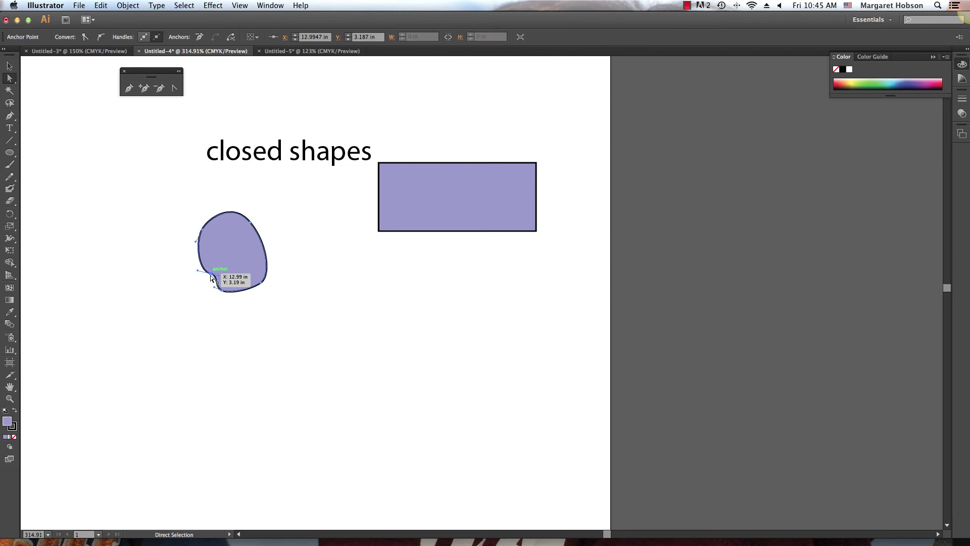
drag(211, 277, 279, 213)
click(163, 252)
Arrange the rounded shape and the rectangle side by side under "closed shapes", the rounded one at about X 13.13 in, Y 2.63 in
drag(440, 204, 419, 211)
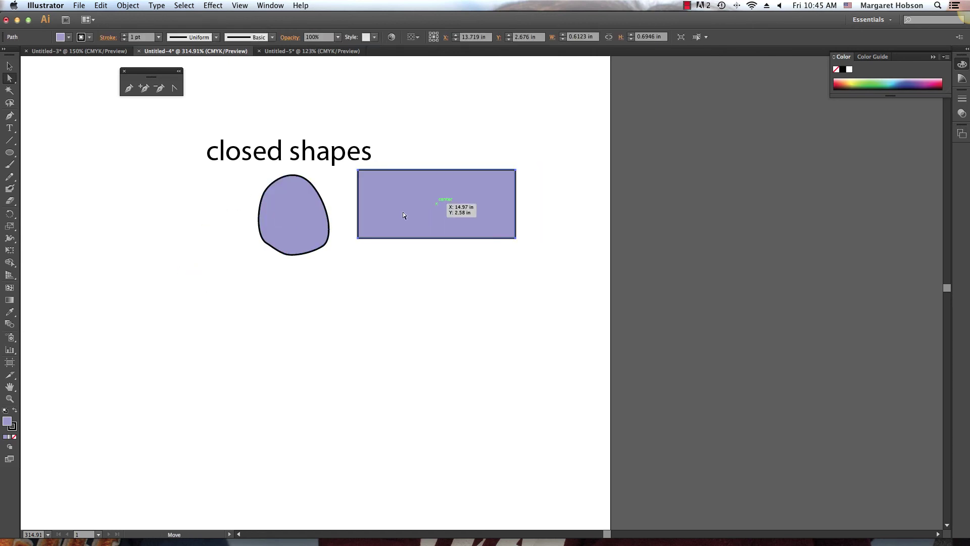
drag(301, 202, 234, 202)
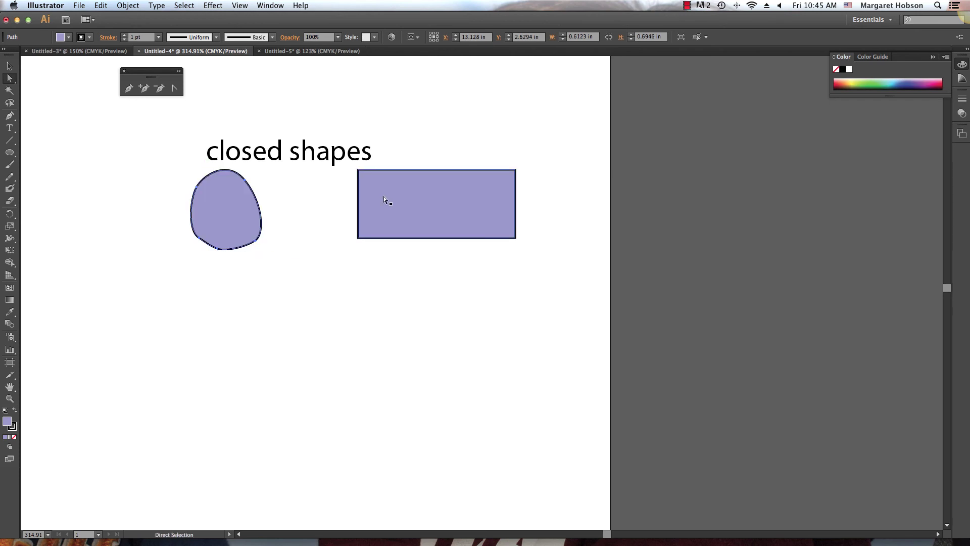
drag(383, 196, 323, 202)
click(284, 300)
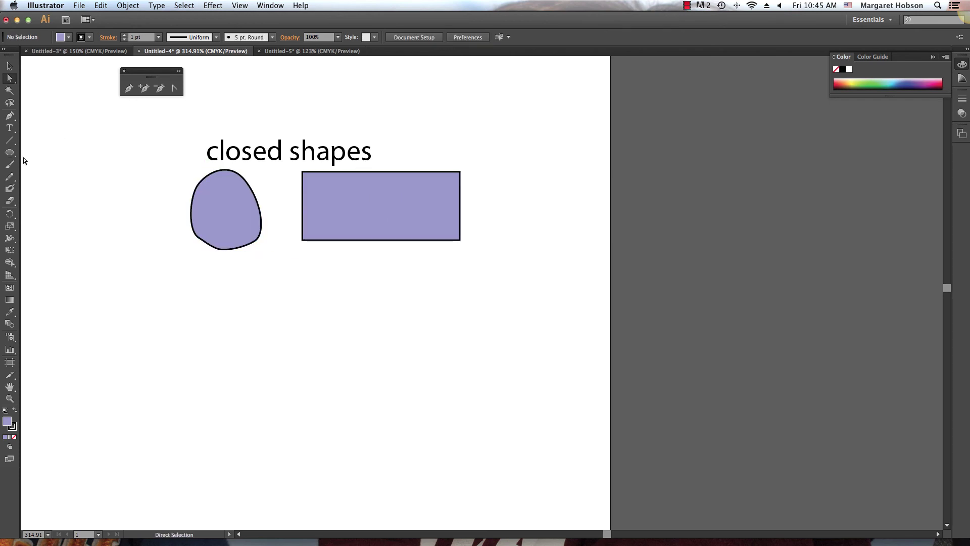
Draw an open curved path with four anchors and no fill below the rounded shape using the Pen tool, about 0.95 × 0.7 in, and deselect it
key(p)
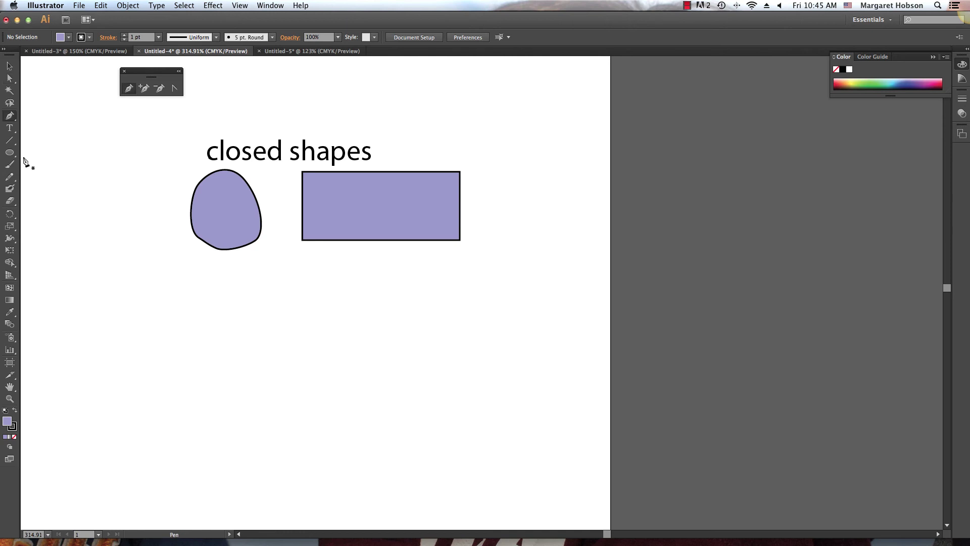
click(15, 436)
drag(216, 371, 218, 355)
drag(263, 332, 282, 337)
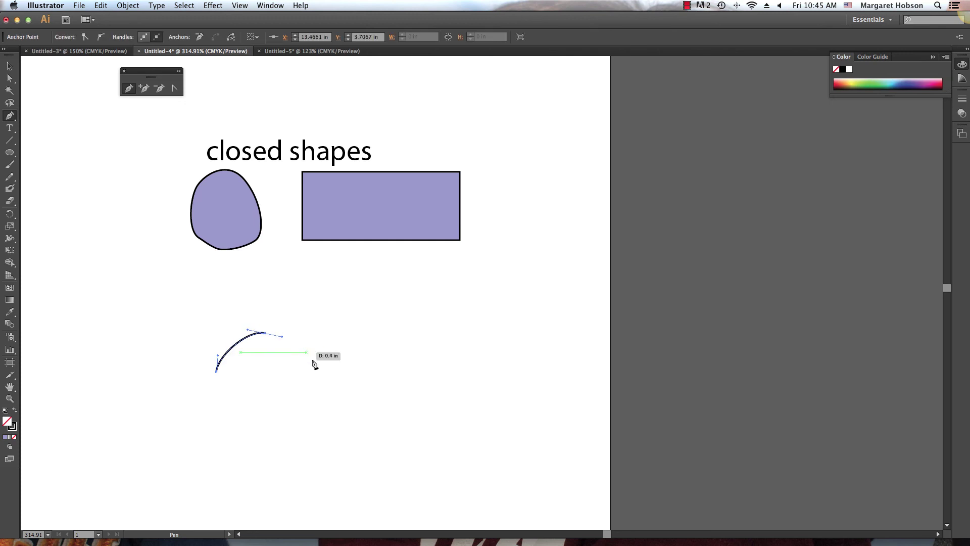
drag(324, 368, 323, 382)
drag(306, 414, 284, 420)
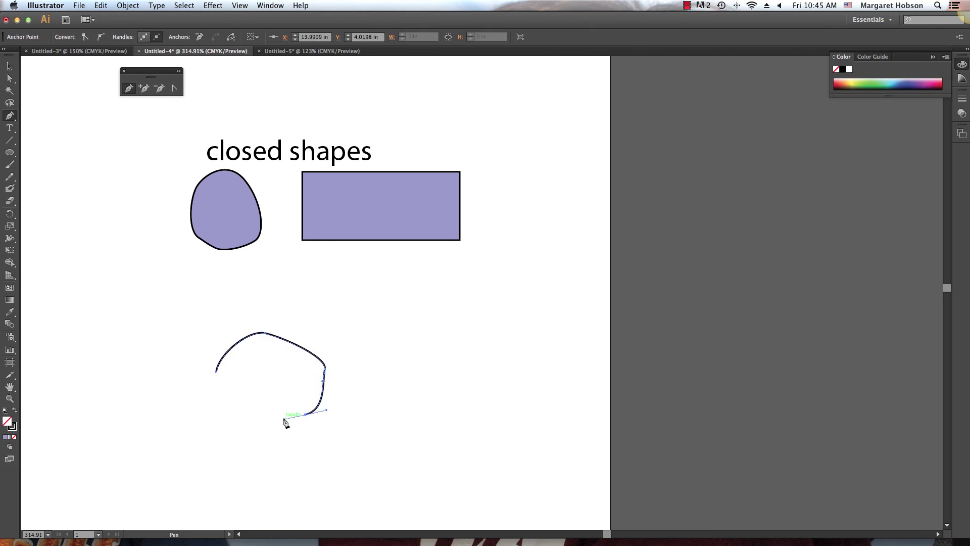
click(9, 66)
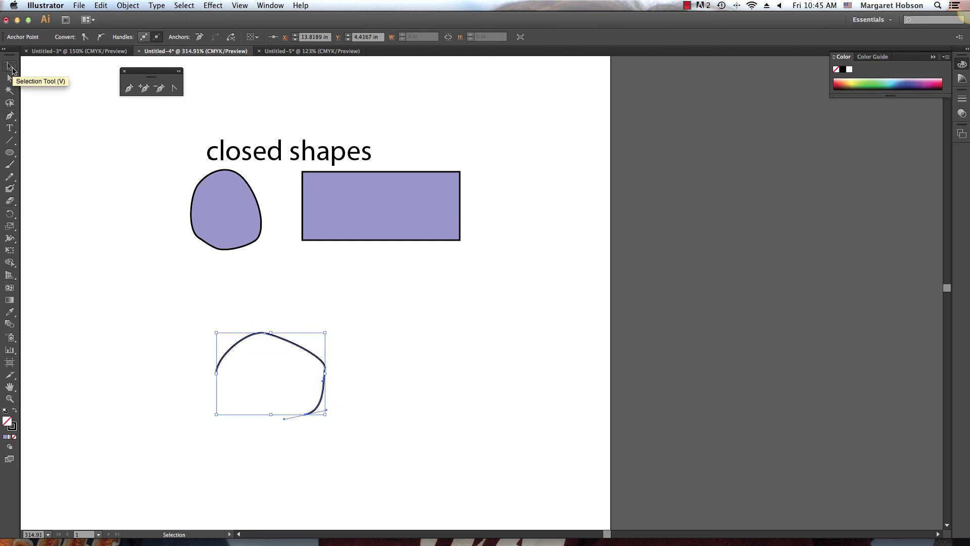
click(502, 341)
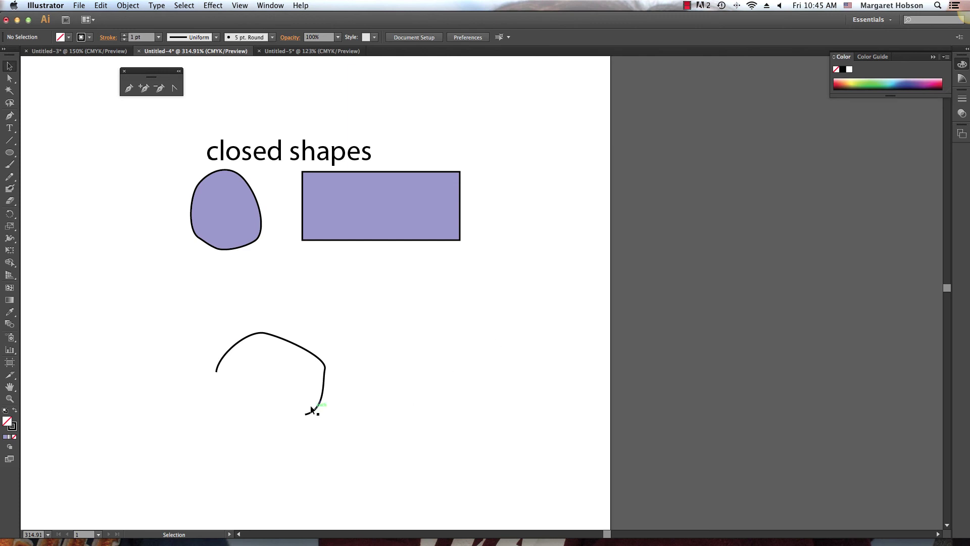
key(p)
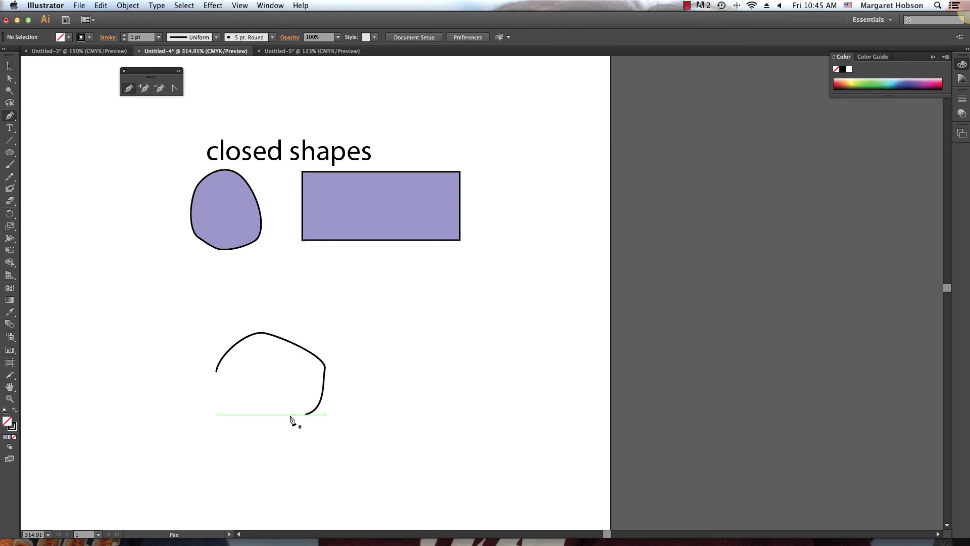
click(254, 419)
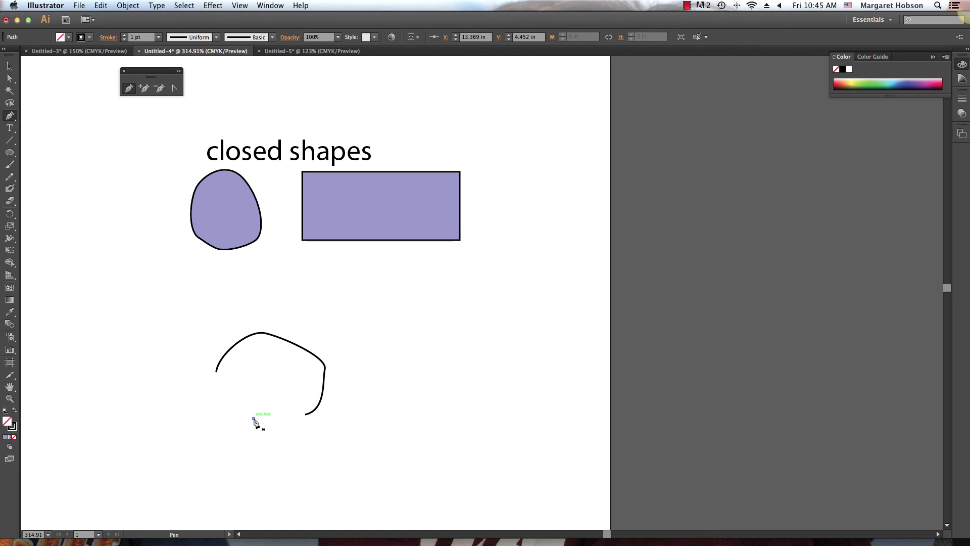
key(super+z)
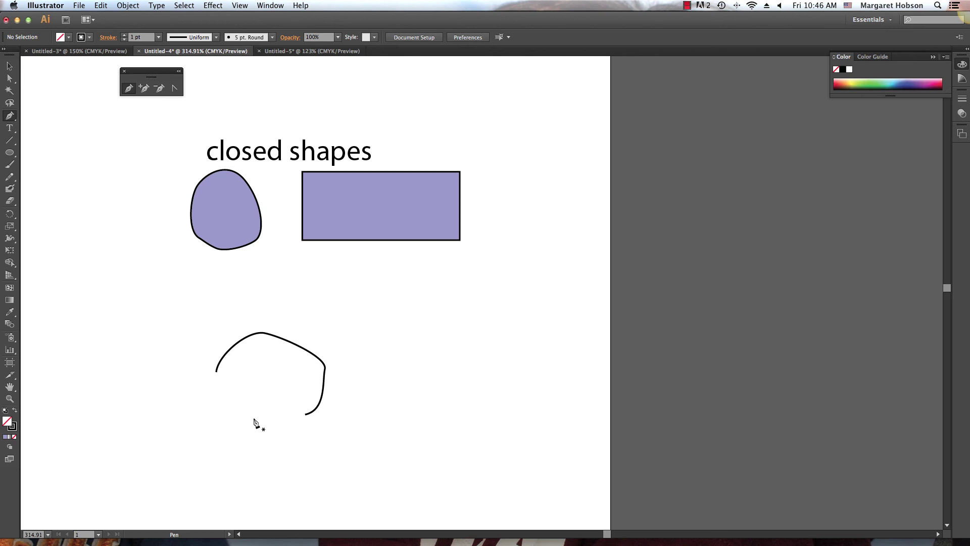
Resume the open path from its lower-right endpoint with the Pen tool, curve it into a cap-like outline closed at its start, and fill it light purple
click(305, 415)
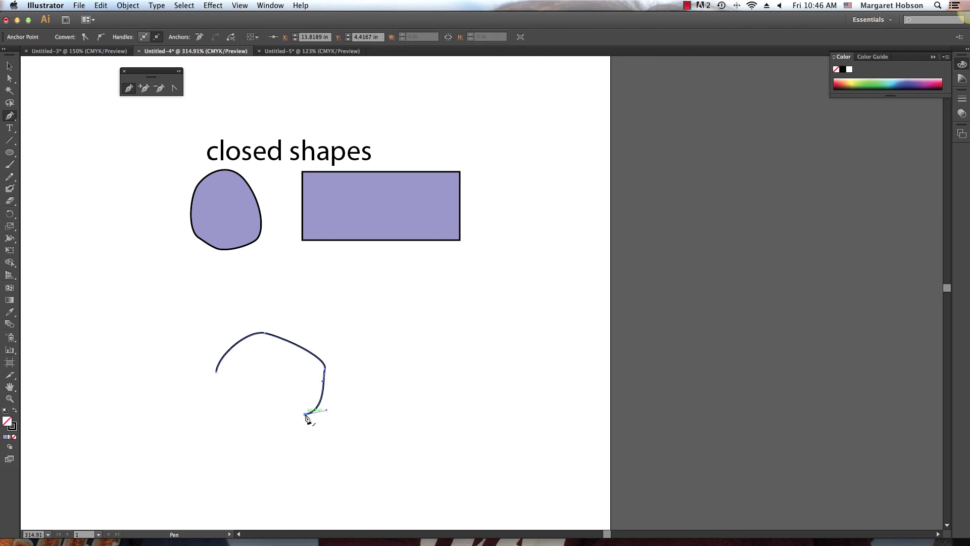
click(3, 398)
drag(168, 305, 358, 449)
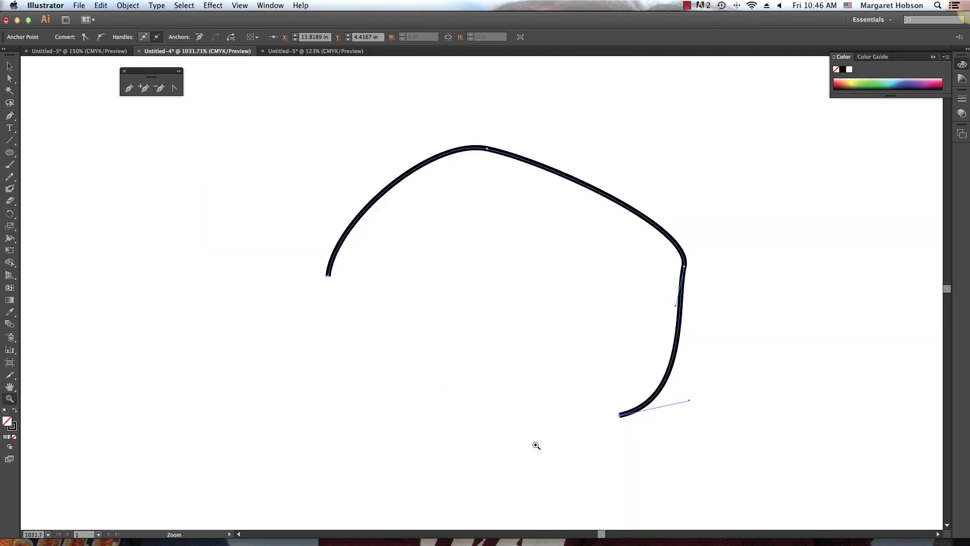
key(p)
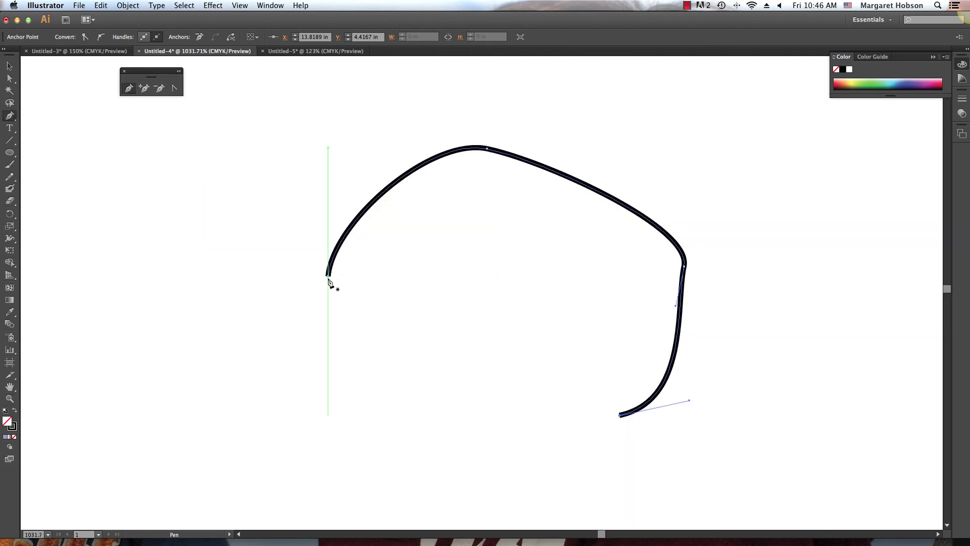
click(620, 415)
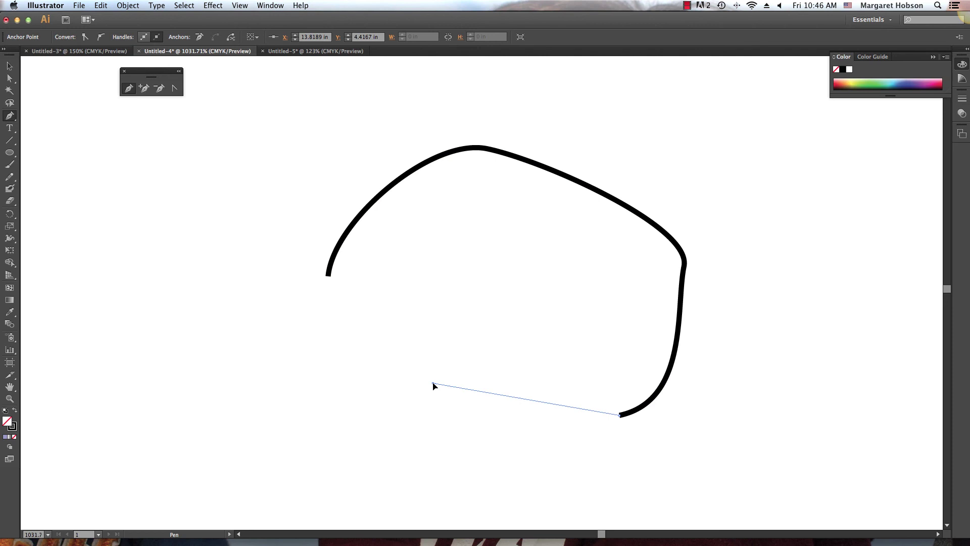
drag(433, 385, 329, 361)
mouse_move(254, 335)
mouse_down()
mouse_move(255, 314)
mouse_move(294, 290)
mouse_up()
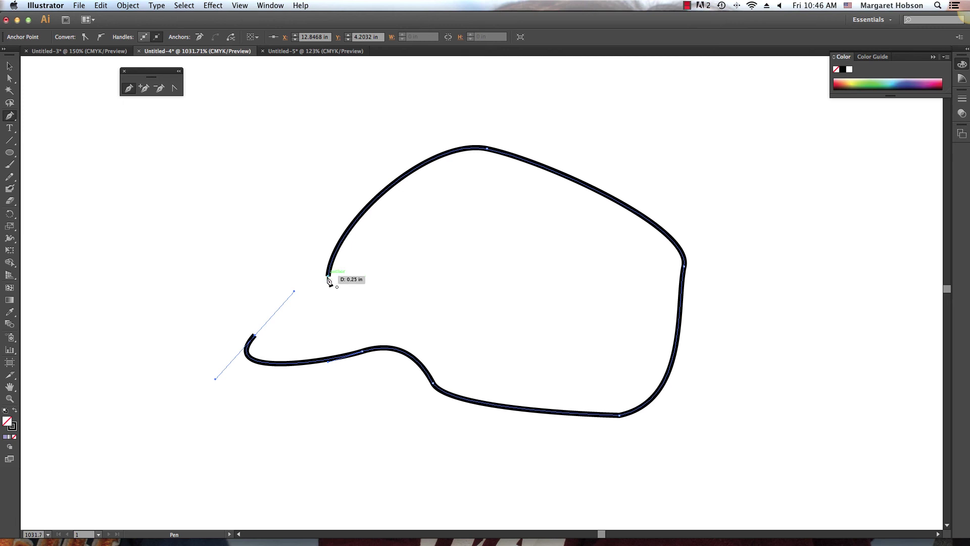
click(329, 277)
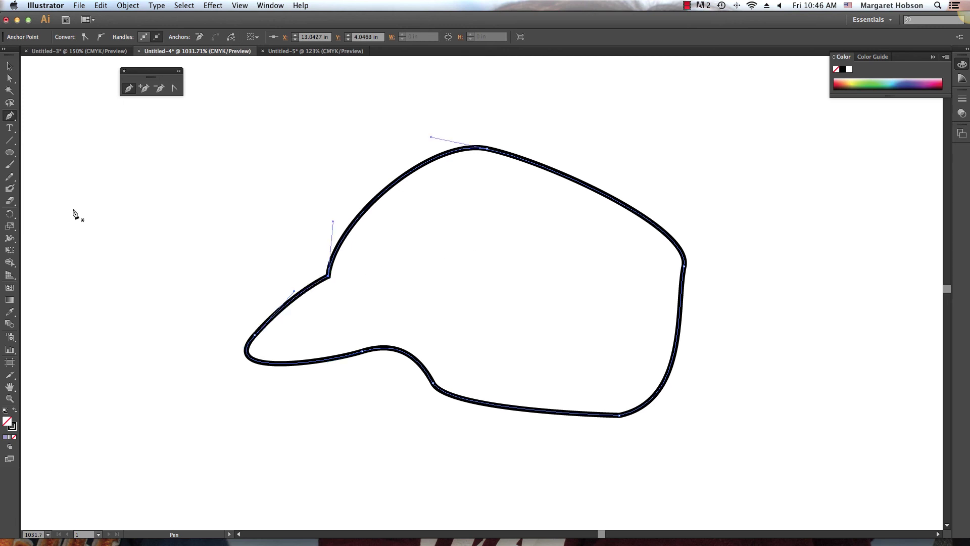
click(6, 437)
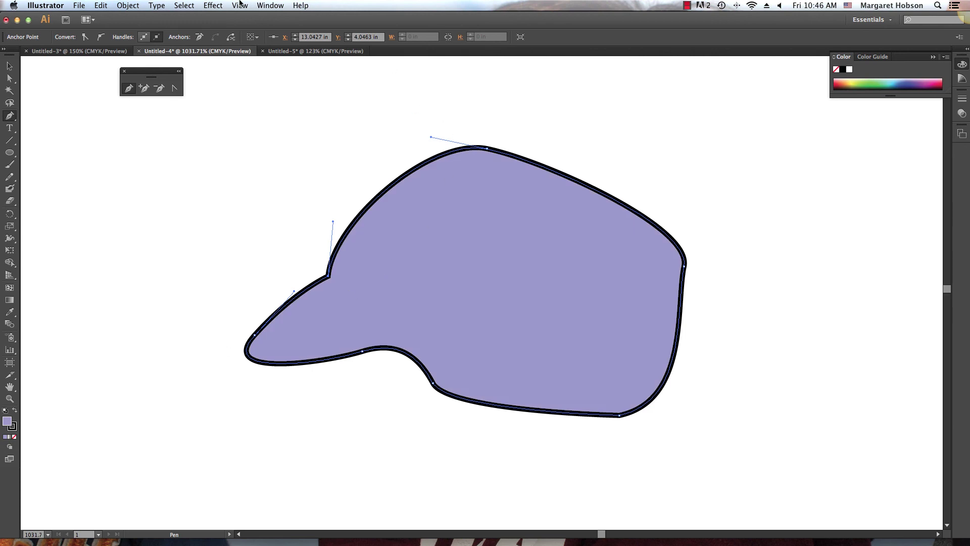
Turn off Smart Guides, move the filled cap-like shape slightly up and to the right, and deselect it
click(240, 5)
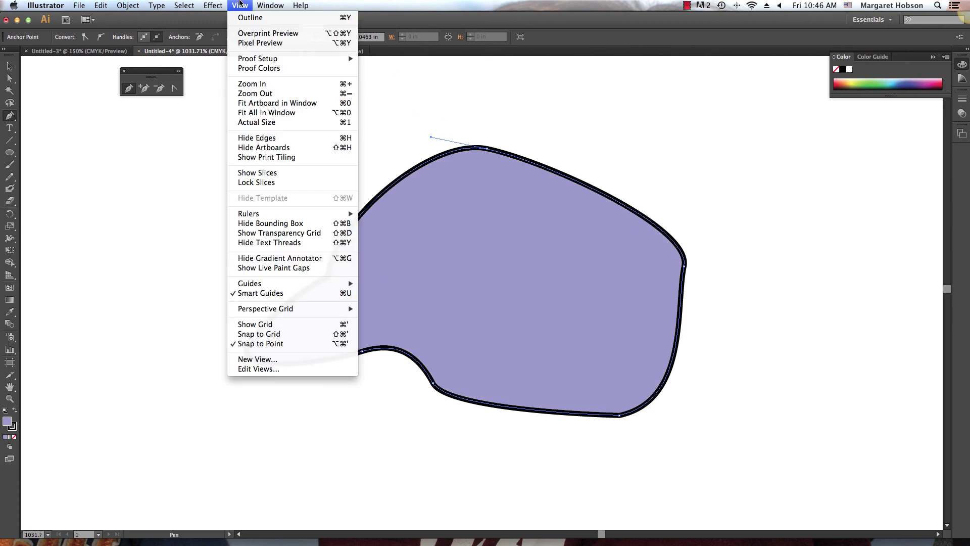
click(238, 294)
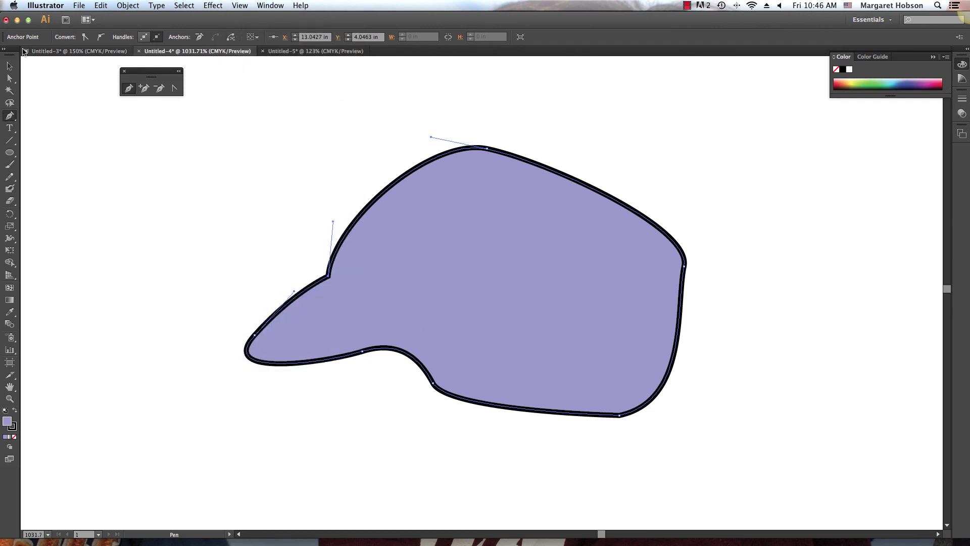
click(10, 65)
drag(411, 245, 471, 219)
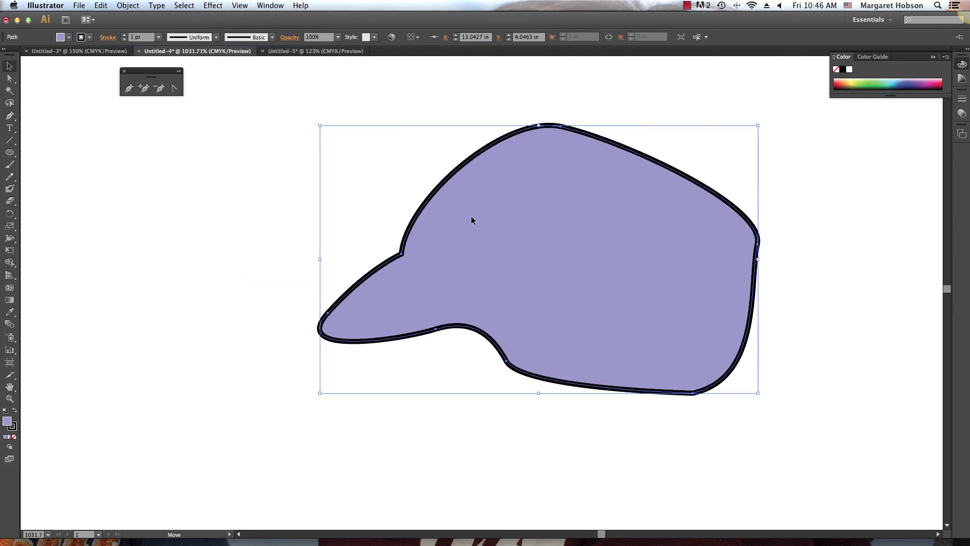
click(191, 275)
Draw a small closed light purple shape to the left of the cap-like shape with the Pen tool, starting at about X 12.62 in, Y 4.04 in
key(p)
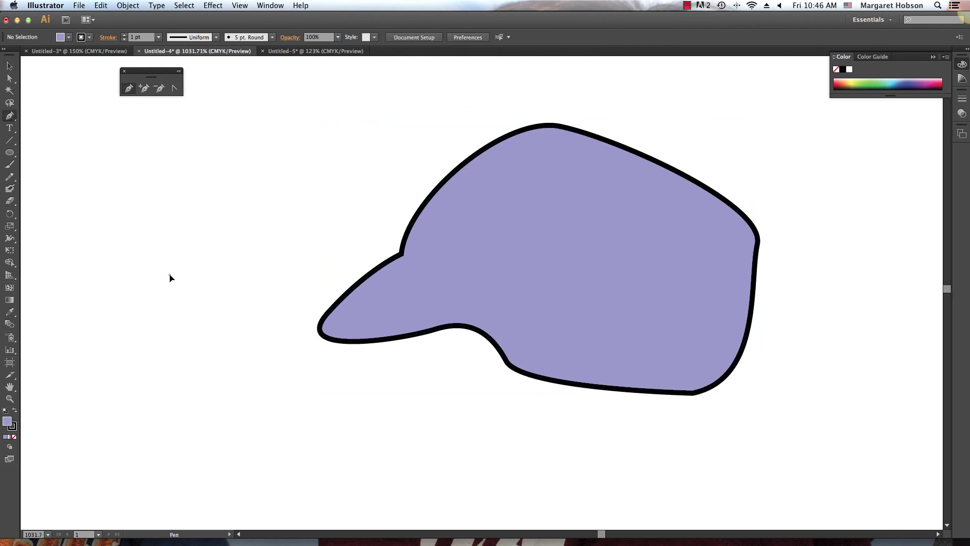
click(170, 274)
drag(207, 238, 216, 247)
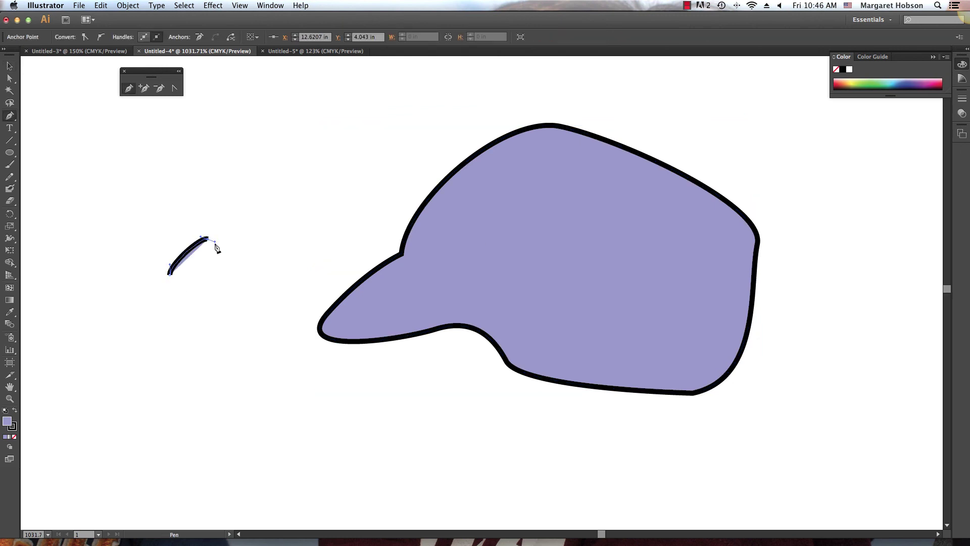
drag(246, 306, 172, 307)
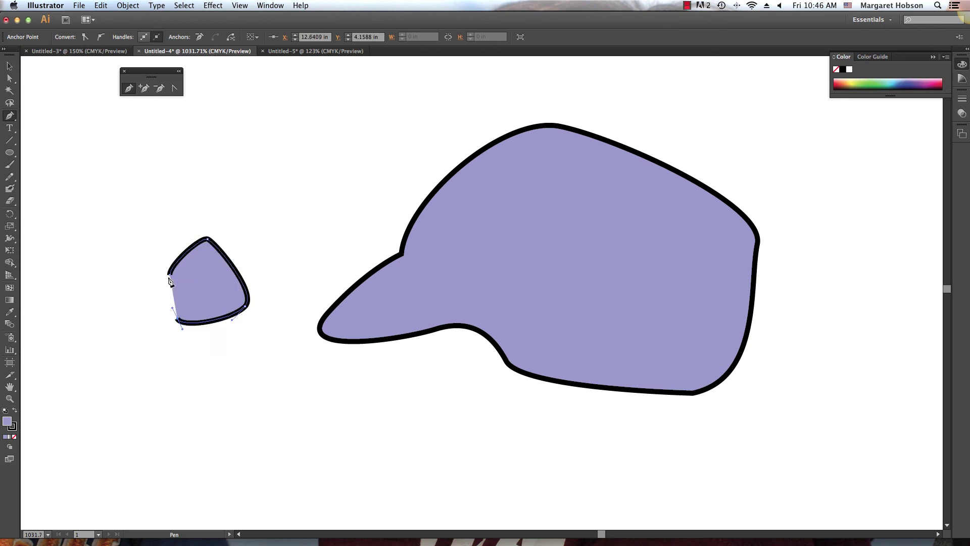
click(171, 276)
Review the overall artboard layout from the straight lines across the angles to the closed shapes
key(super+minus)
key(super+minus)
key(super+minus)
key(super+minus)
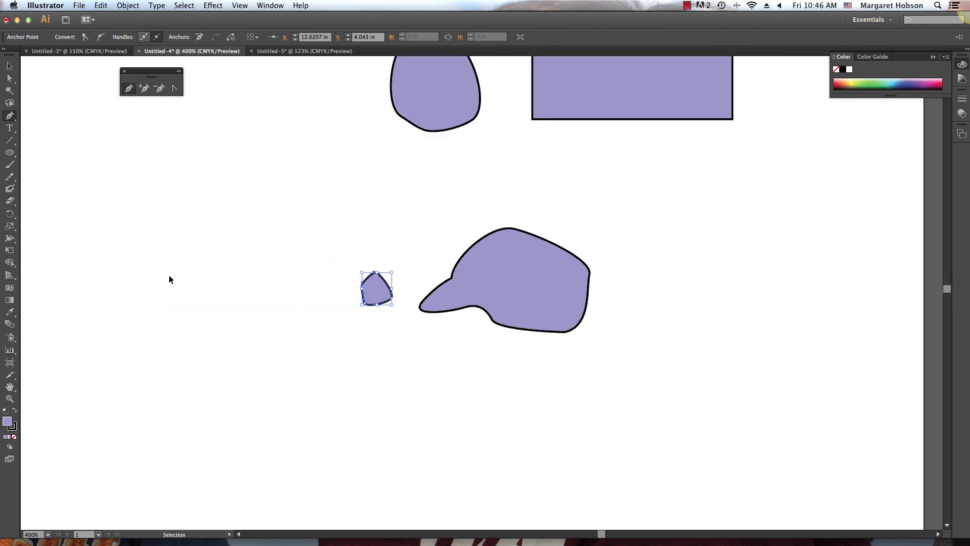
key(super+minus)
key(super+minus)
key(h)
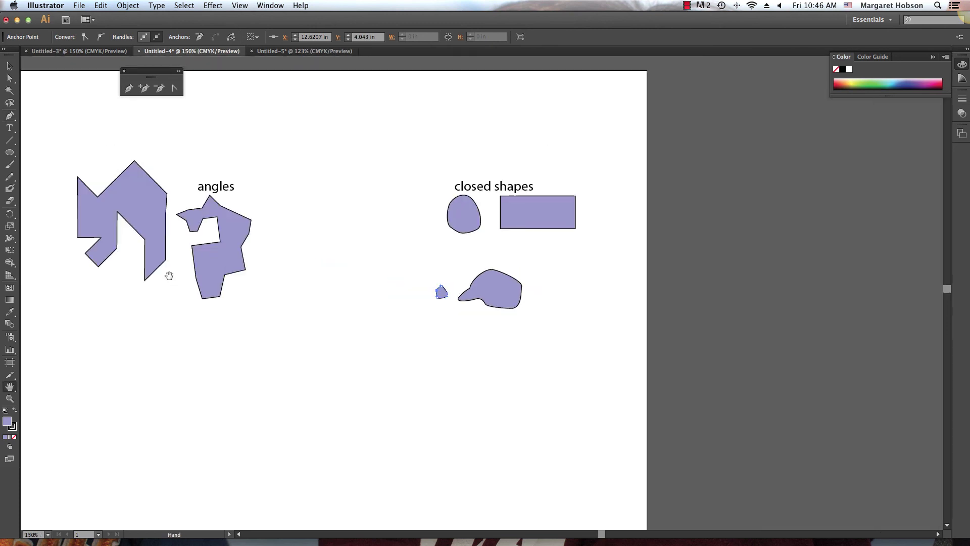
drag(167, 335, 443, 334)
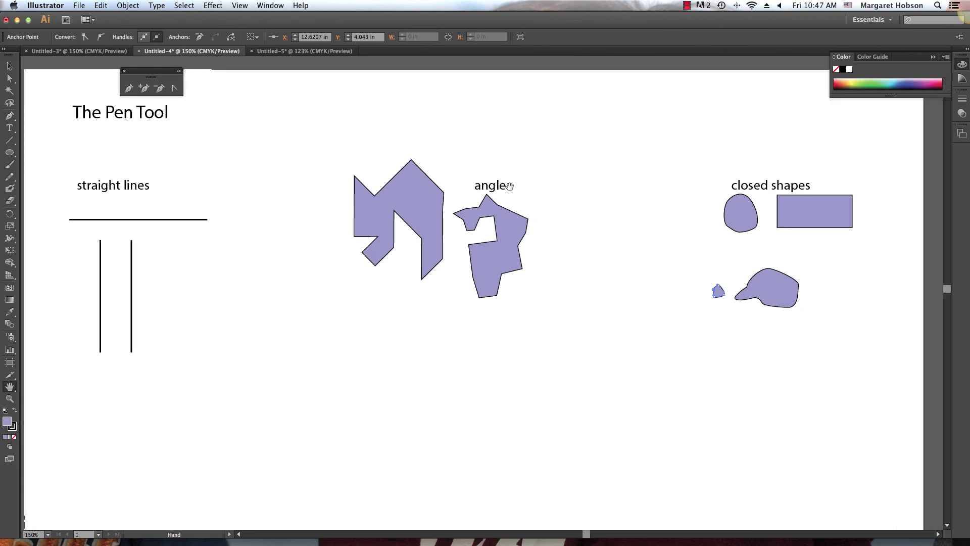
click(9, 66)
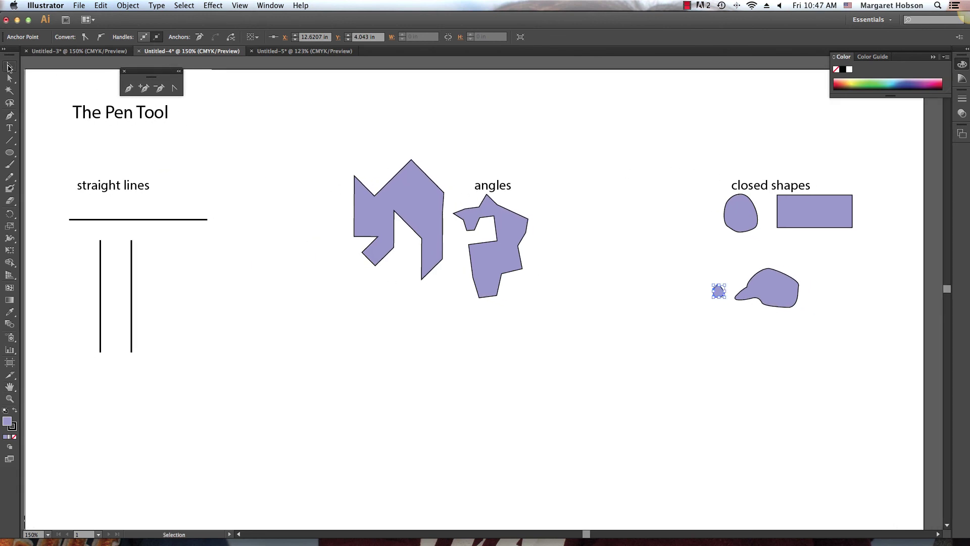